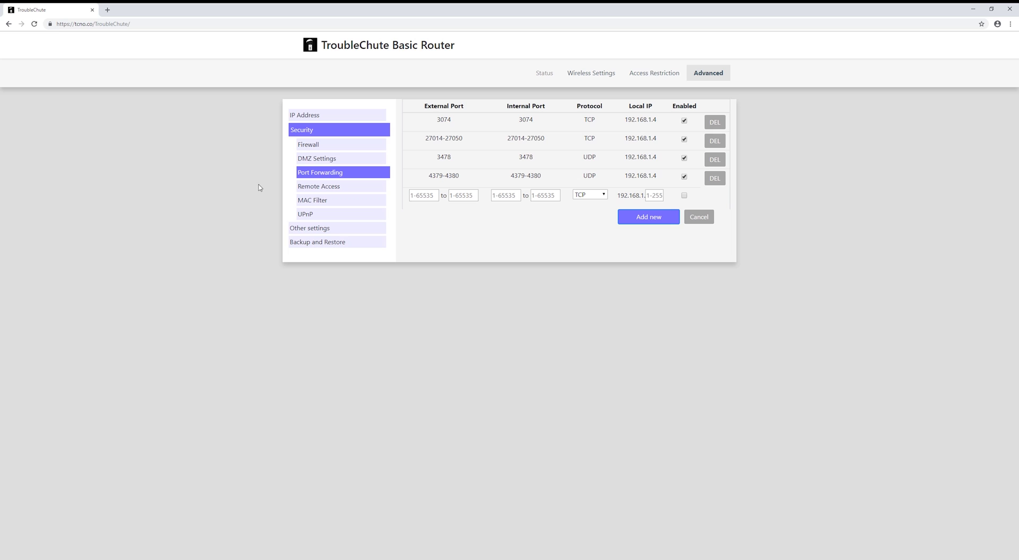
Highlight the port forwarding settings section on the router page
key(ctrl+a)
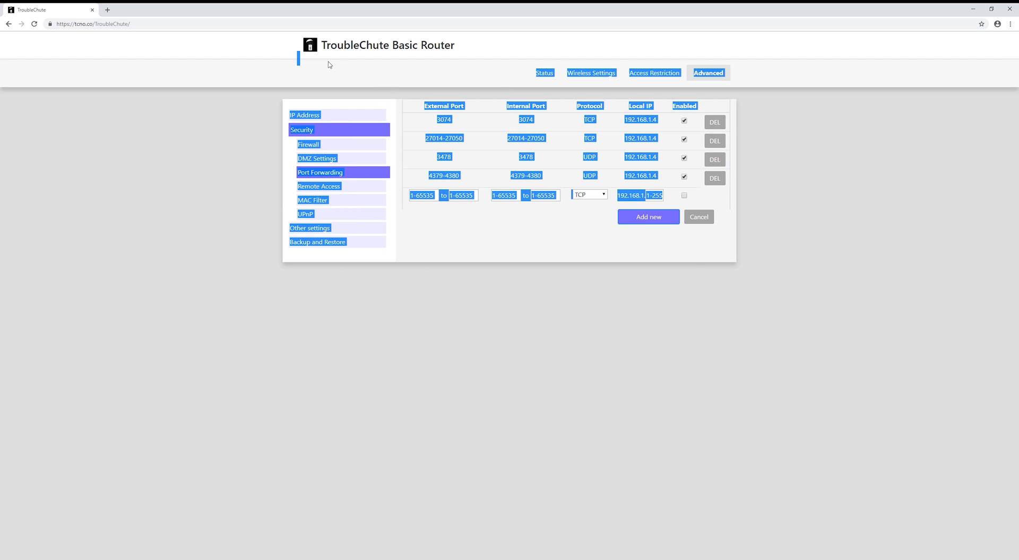
click(584, 275)
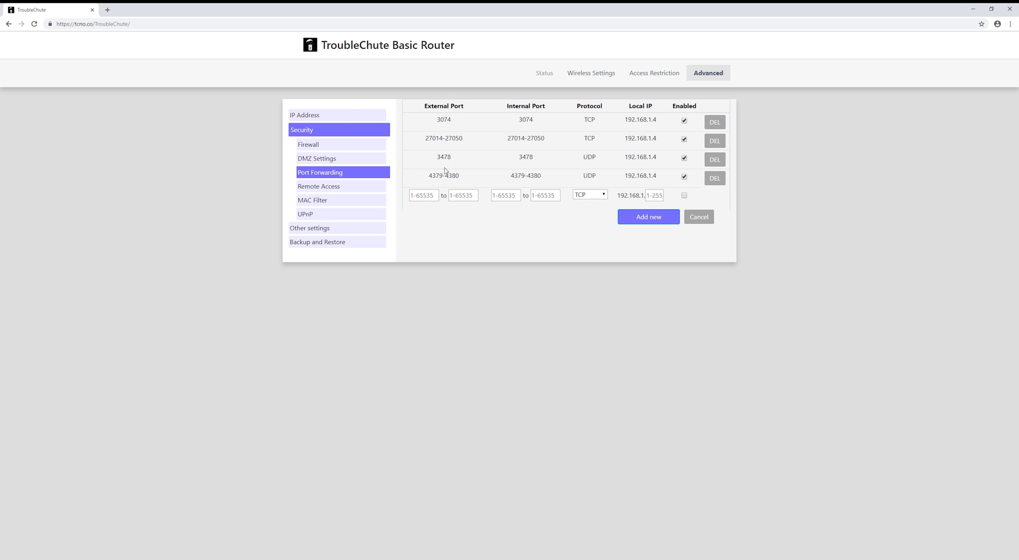
drag(340, 173, 296, 176)
click(292, 181)
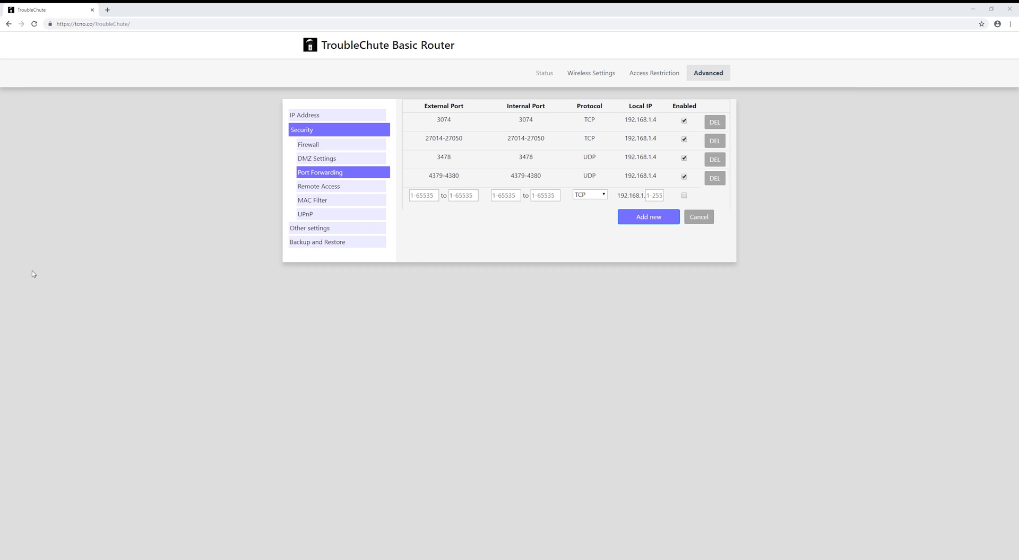
Switch to the port notes and review the TCP and UDP port lines
key(alt+Tab)
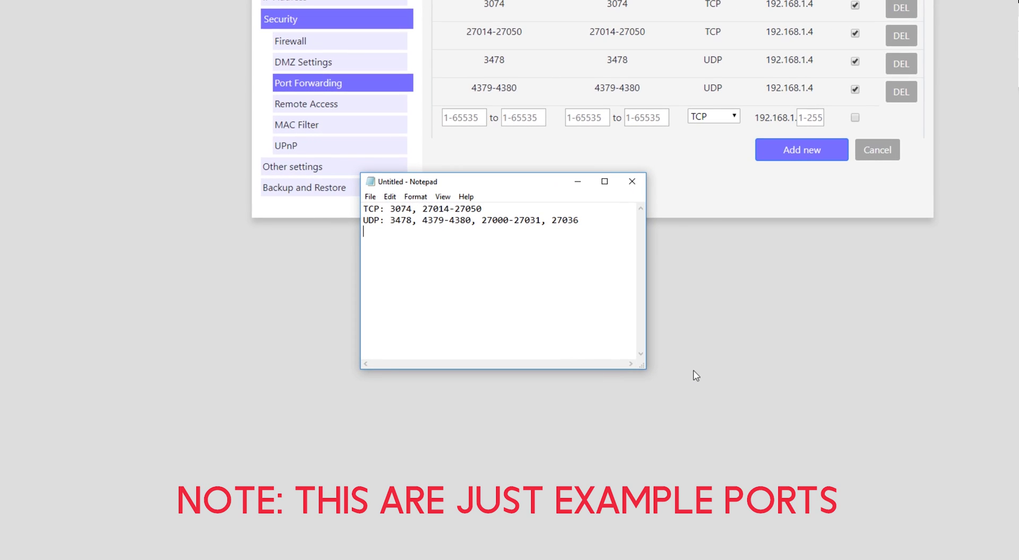
click(363, 208)
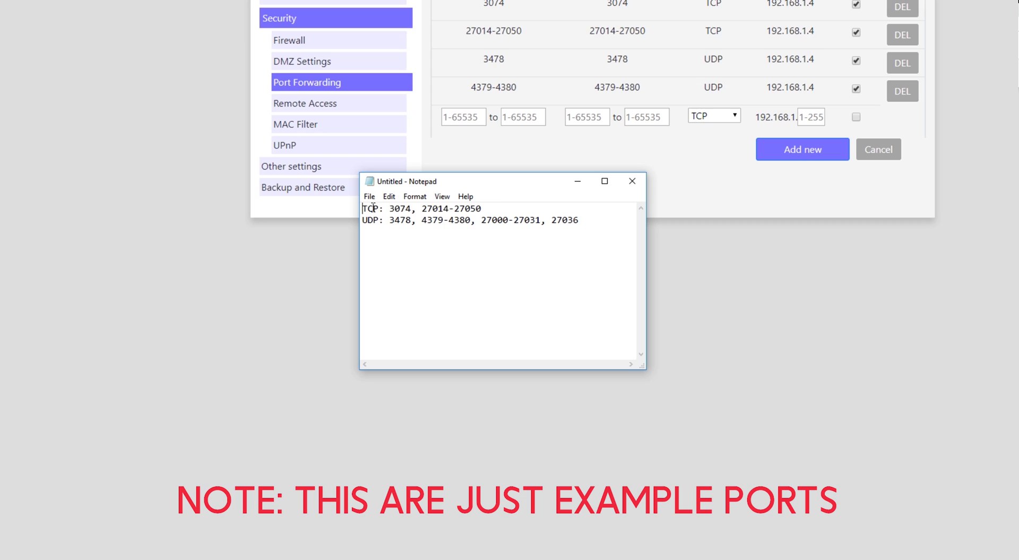
drag(363, 208, 539, 209)
drag(600, 221, 362, 221)
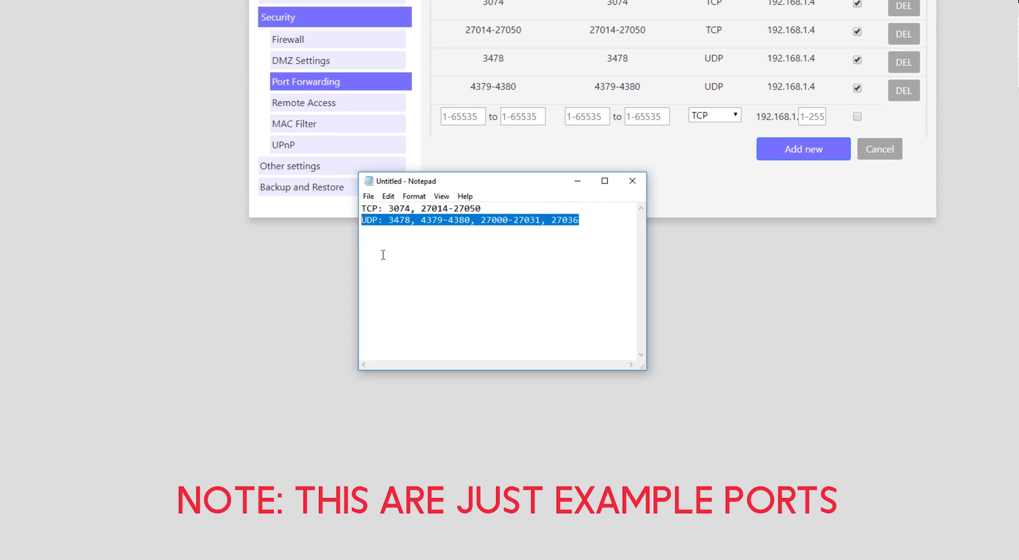
click(382, 255)
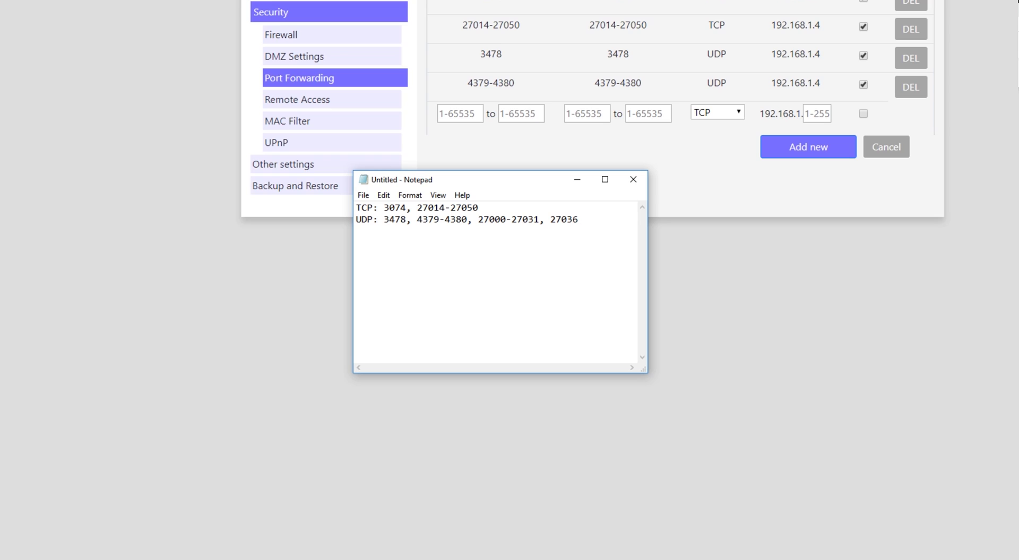
text(7015)
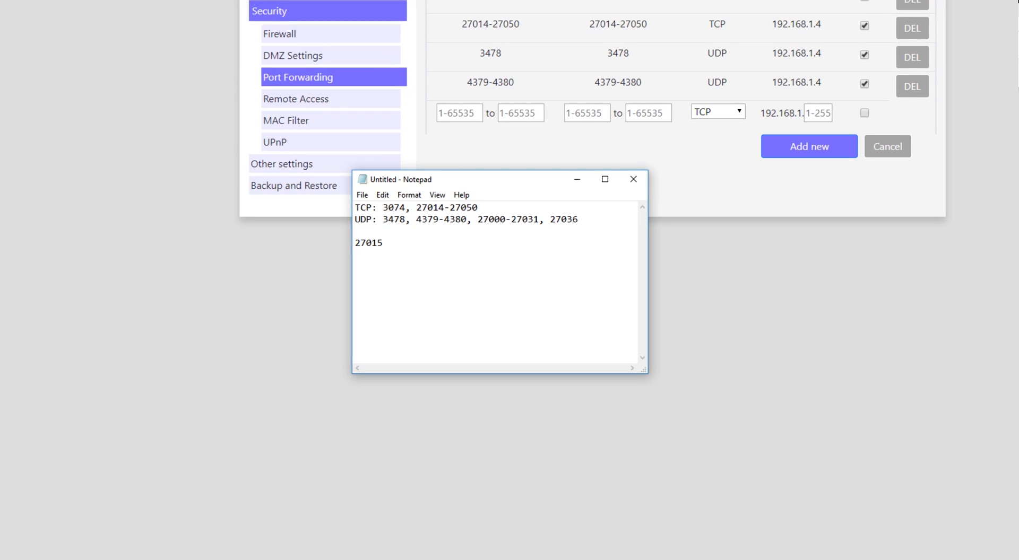
key(BackSpace)
key(BackSpace)
key(BackSpace)
key(BackSpace)
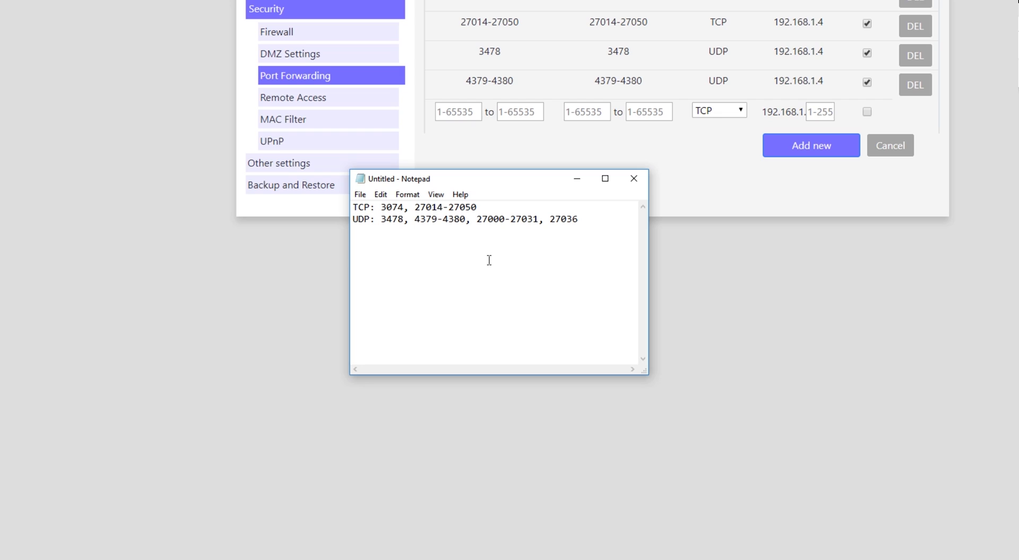
Add a 'Local IP:' line below the TCP and UDP port lists
click(370, 208)
double_click(355, 209)
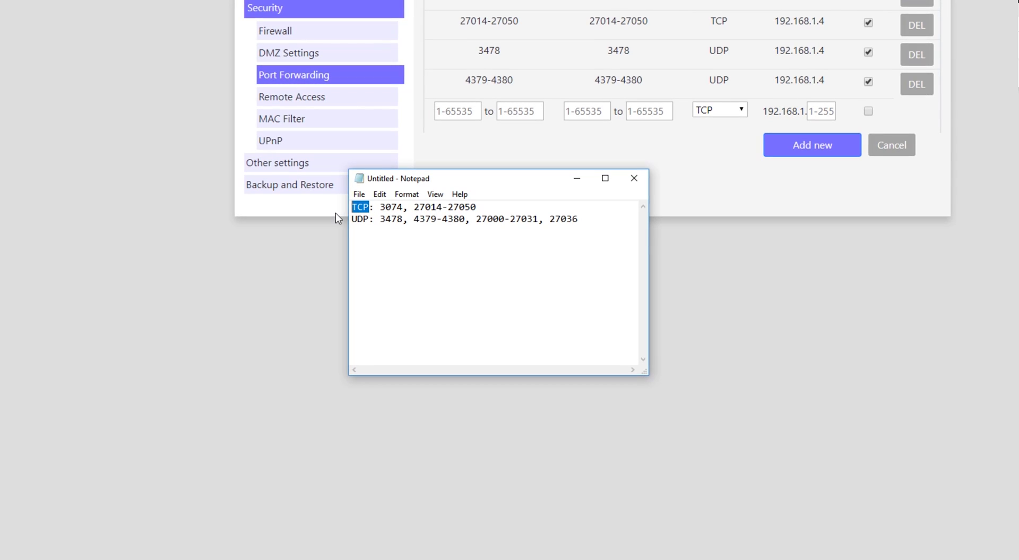
double_click(358, 219)
click(381, 236)
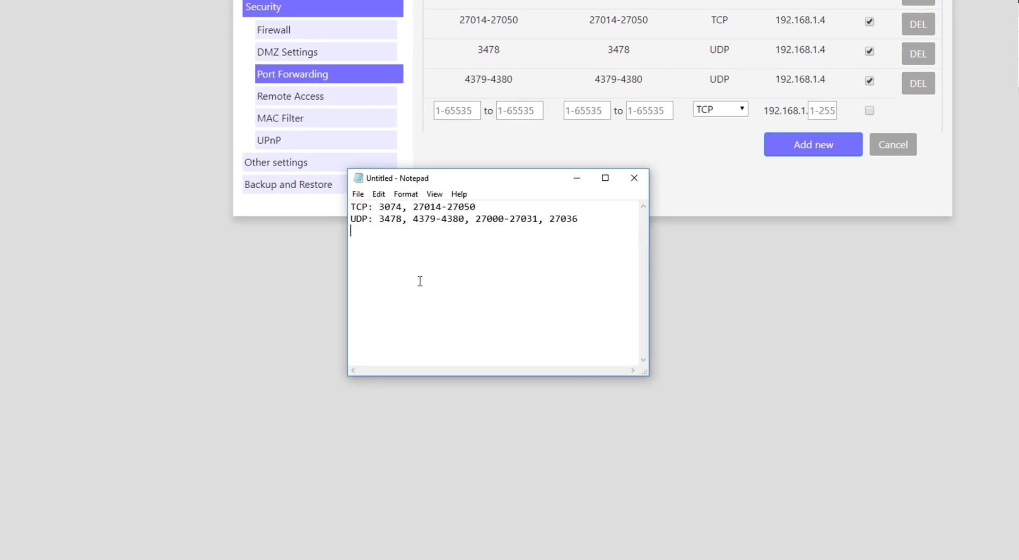
key(Return)
text(Local IP:)
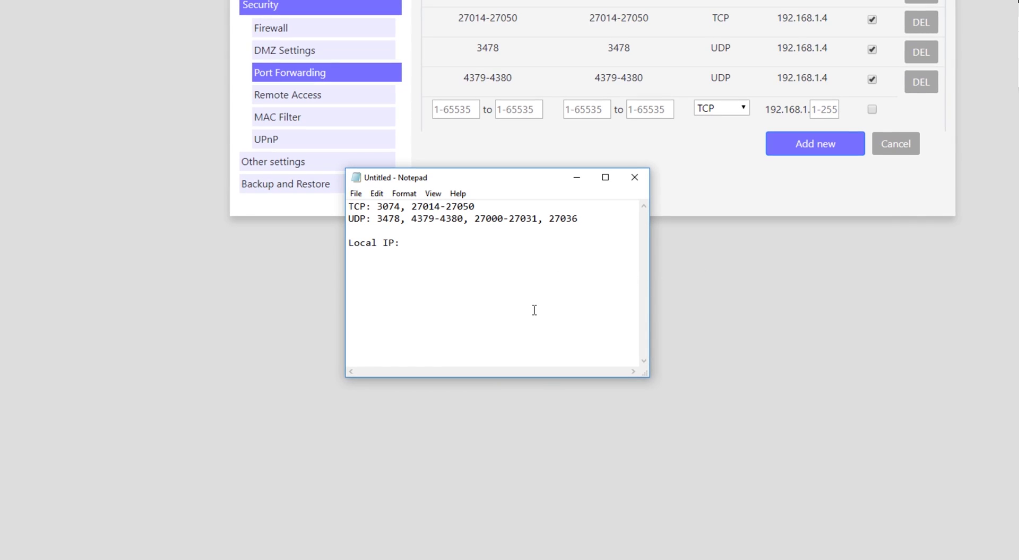
Run ipconfig and copy the Ethernet adapter's IPv4 address 192.168.1.4
key(super+r)
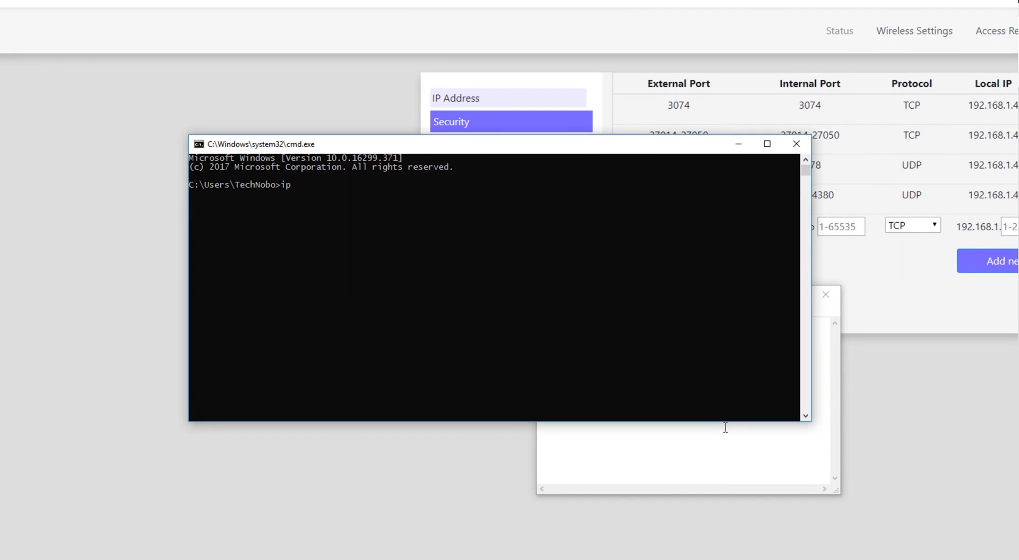
key(Return)
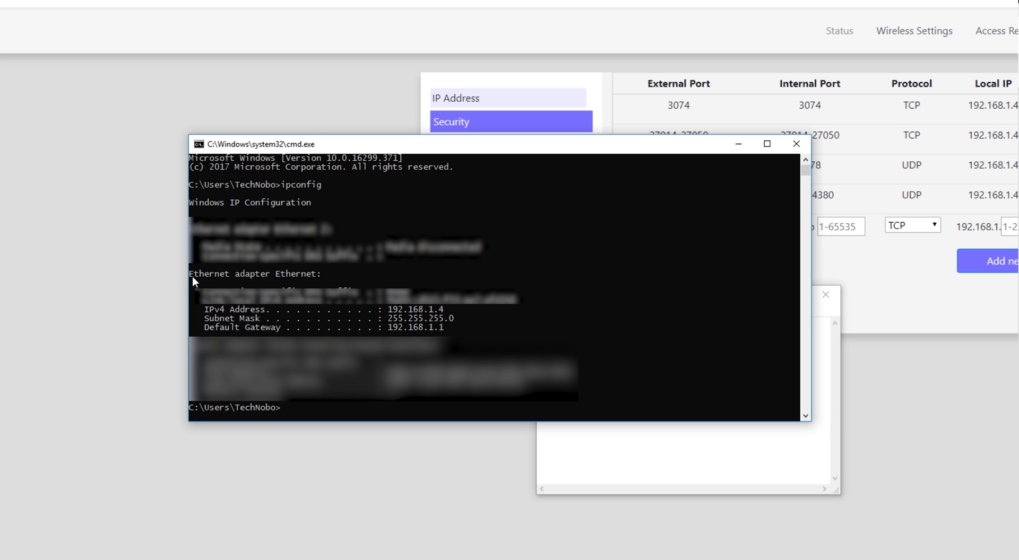
drag(192, 274, 362, 275)
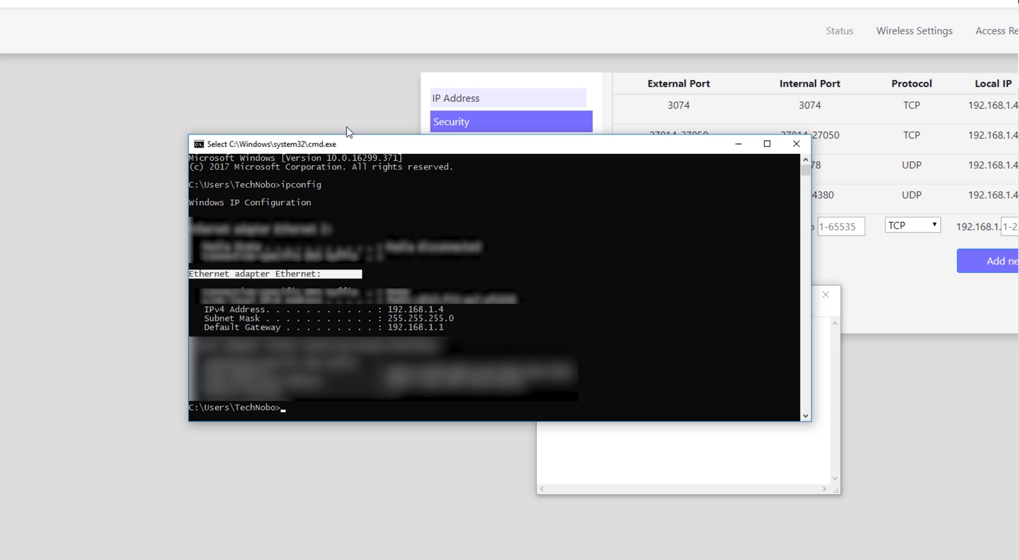
click(208, 282)
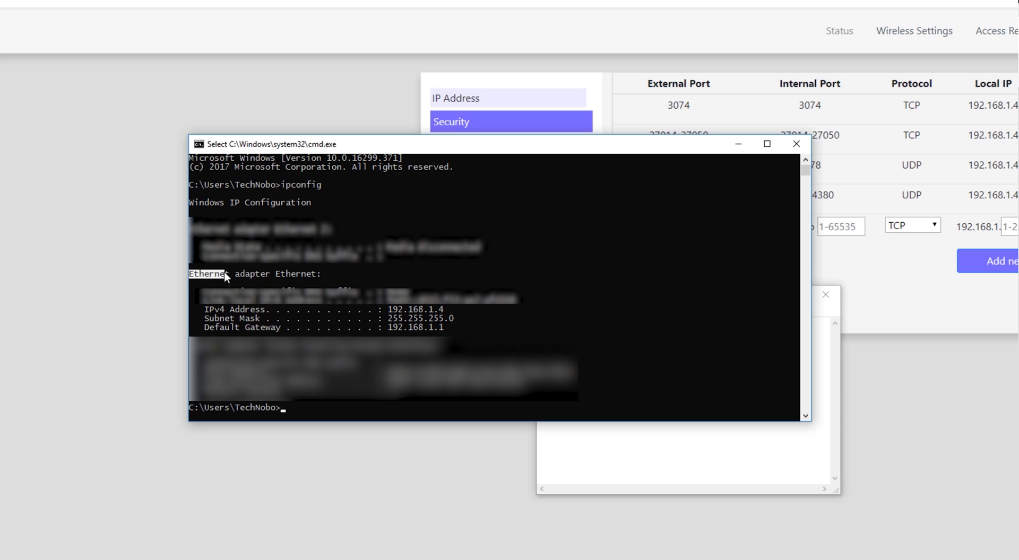
drag(224, 271, 230, 273)
drag(205, 311, 271, 310)
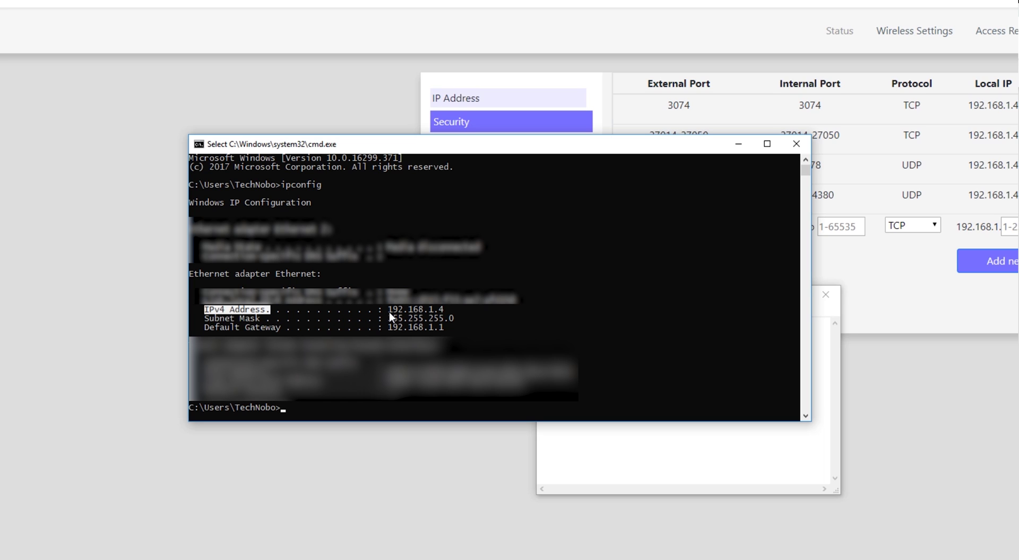
drag(390, 313, 390, 313)
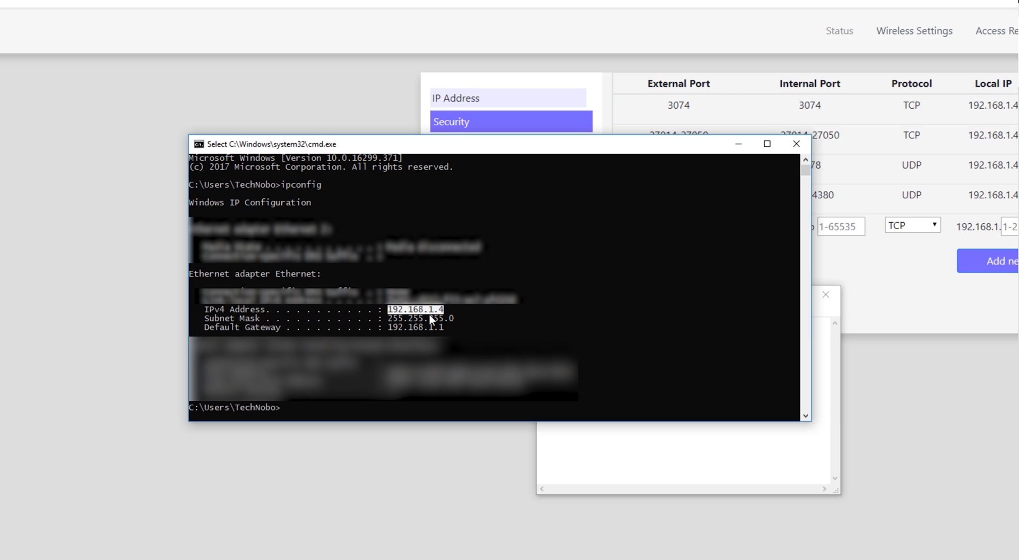
key(ctrl+c)
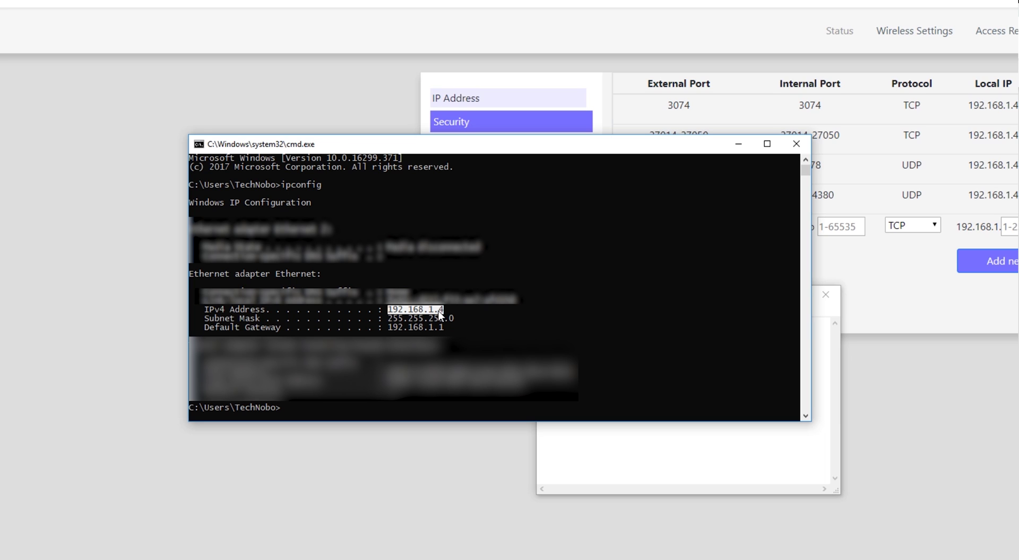
Paste 192.168.1.4 after 'Local IP:' in the notes and close Command Prompt
click(694, 450)
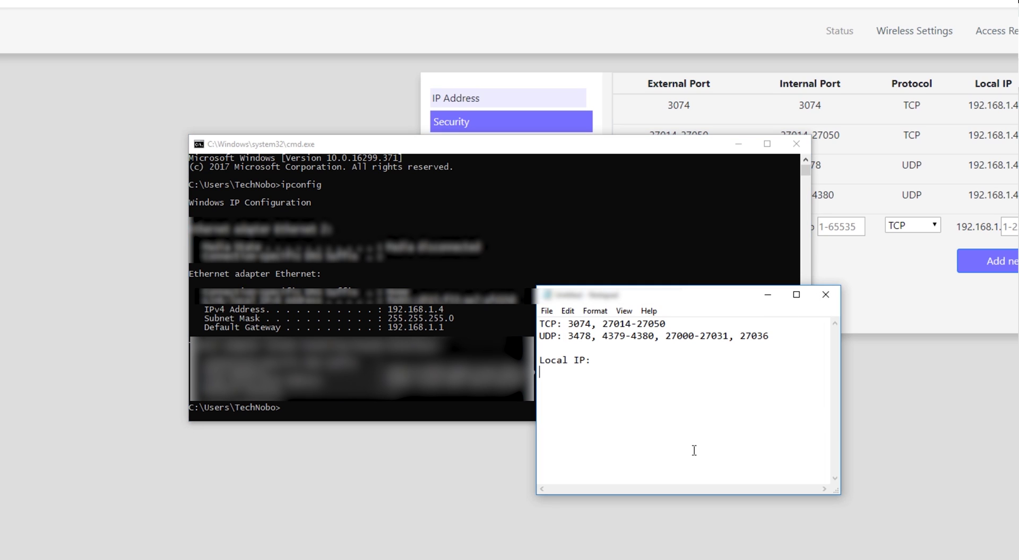
right_click(648, 387)
click(699, 442)
drag(688, 304, 1018, 415)
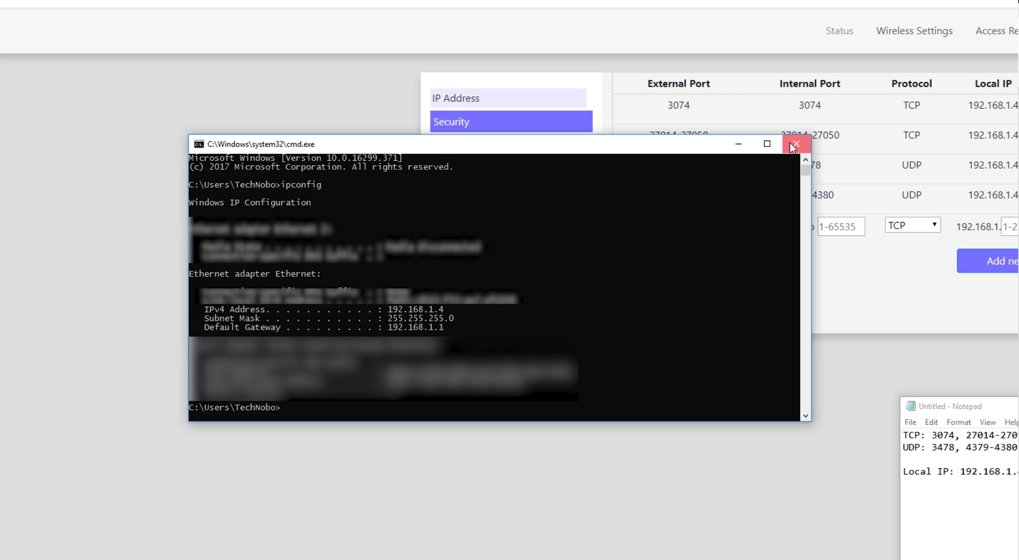
click(791, 144)
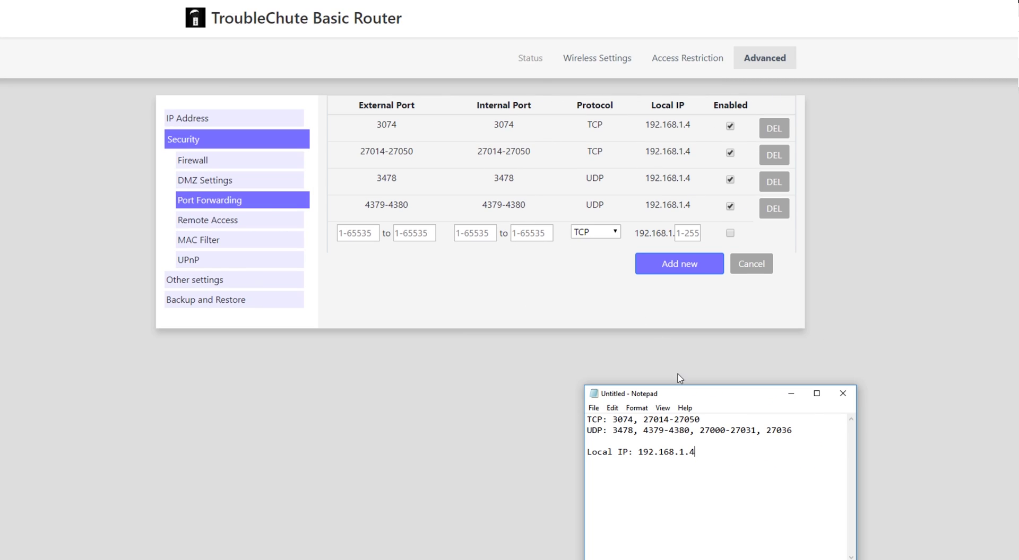
drag(707, 418, 553, 391)
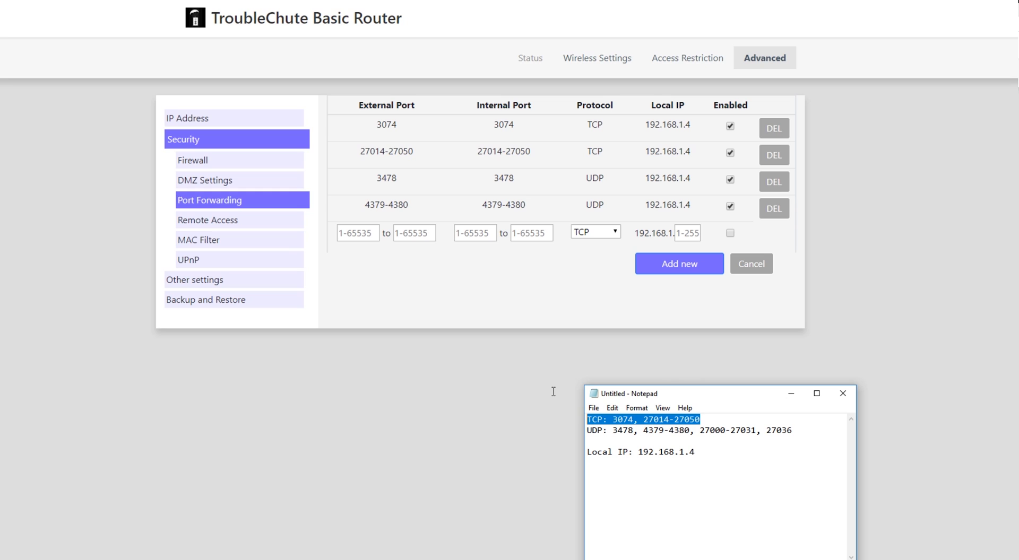
key(Delete)
key(Delete)
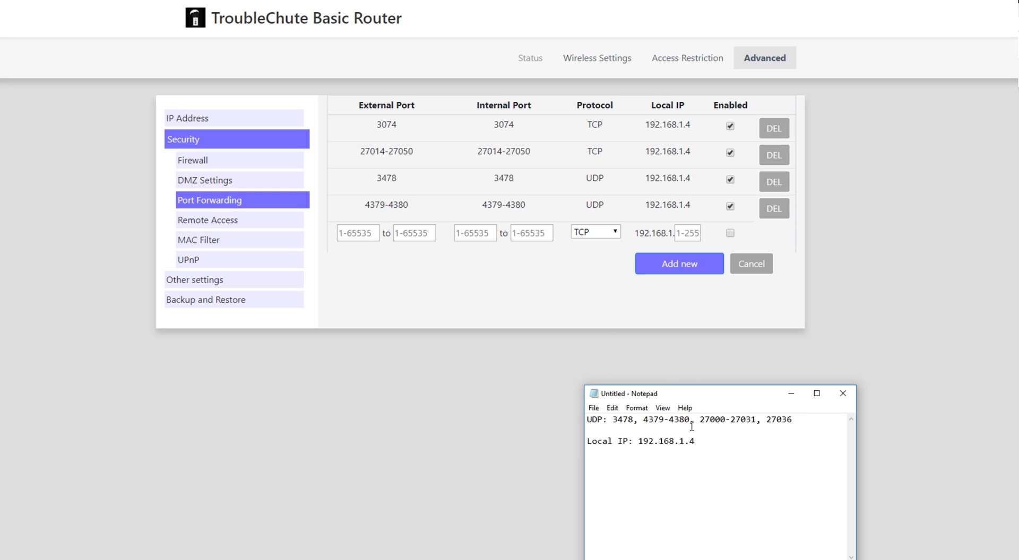
drag(699, 420, 613, 420)
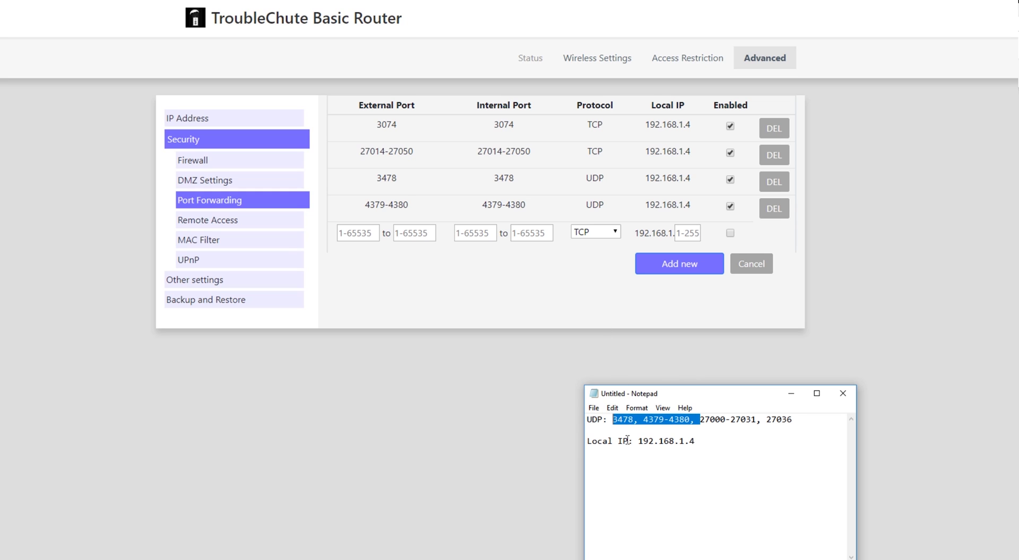
key(Delete)
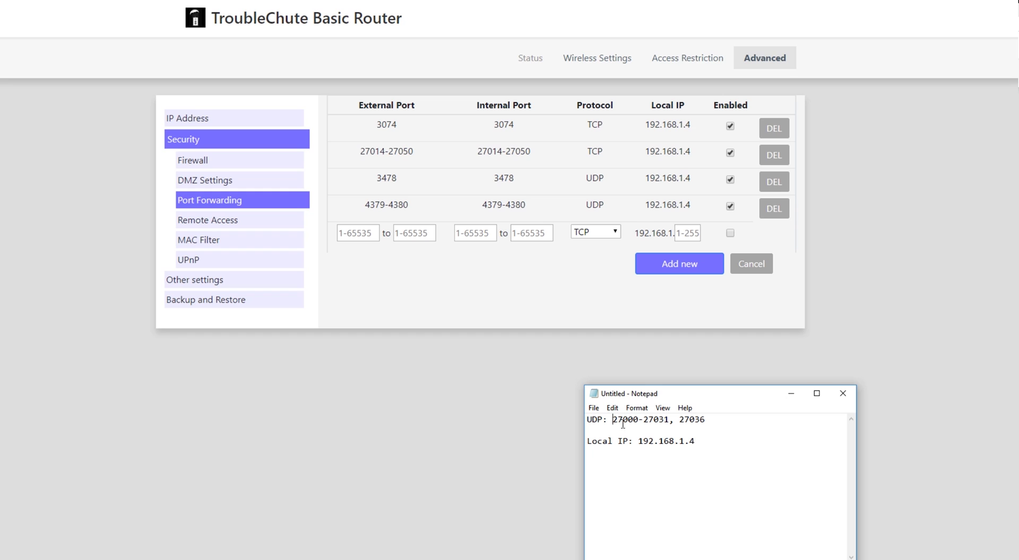
drag(612, 420, 711, 421)
key(Down)
click(362, 227)
text(27000)
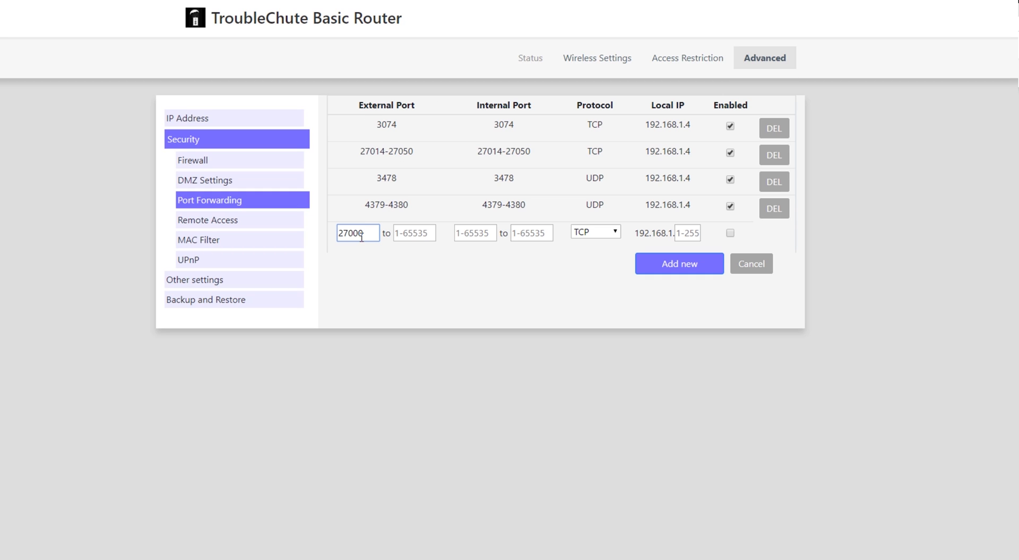
key(Tab)
text(27031)
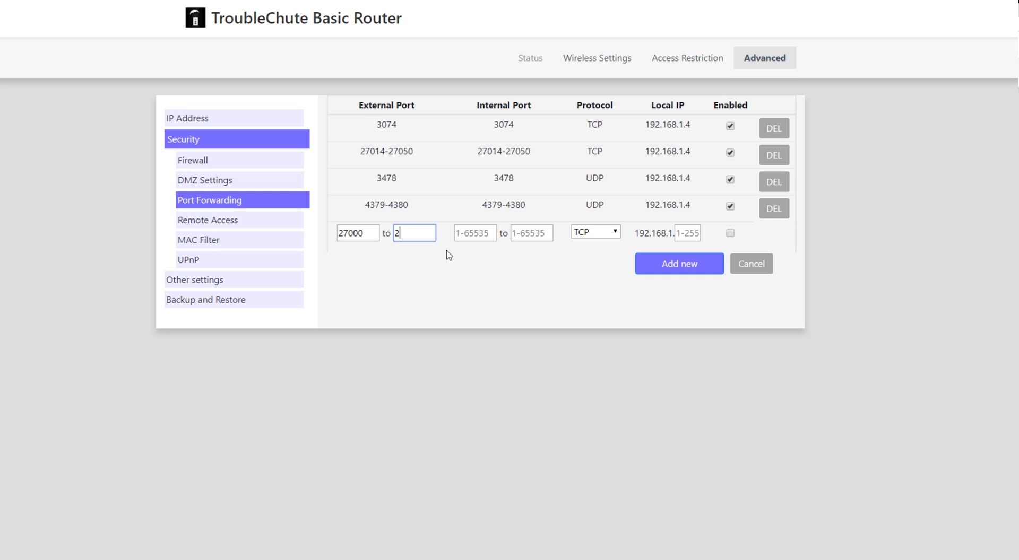
click(470, 238)
text(27)
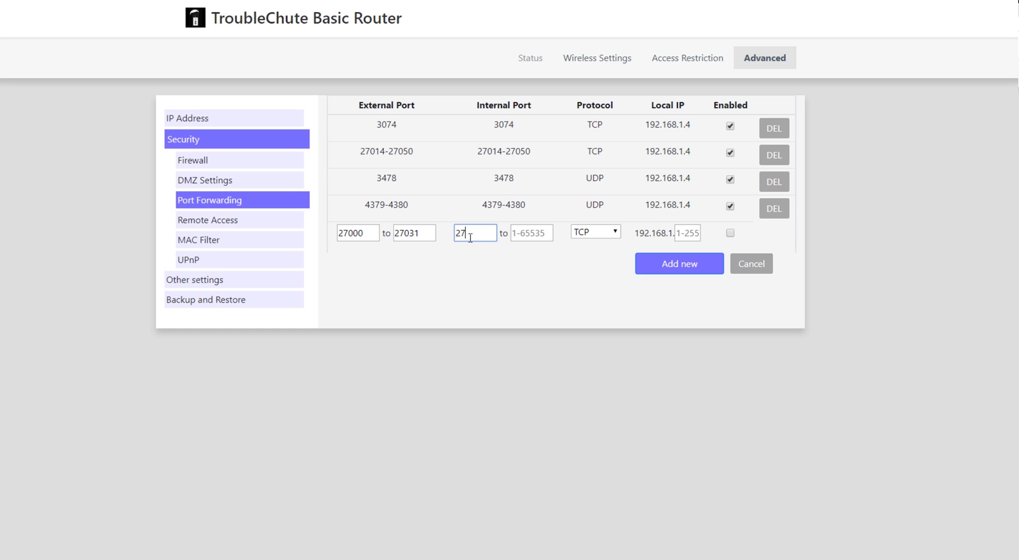
text(000)
key(Tab)
text(2)
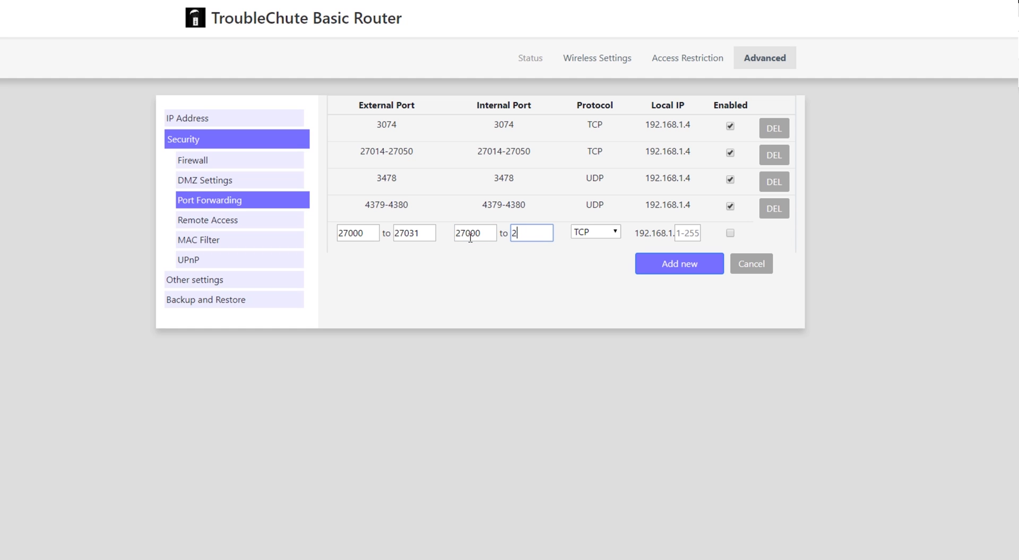
text(7031)
Set the entry to UDP for 192.168.1.4, enable it, and add the rule
click(595, 232)
click(586, 256)
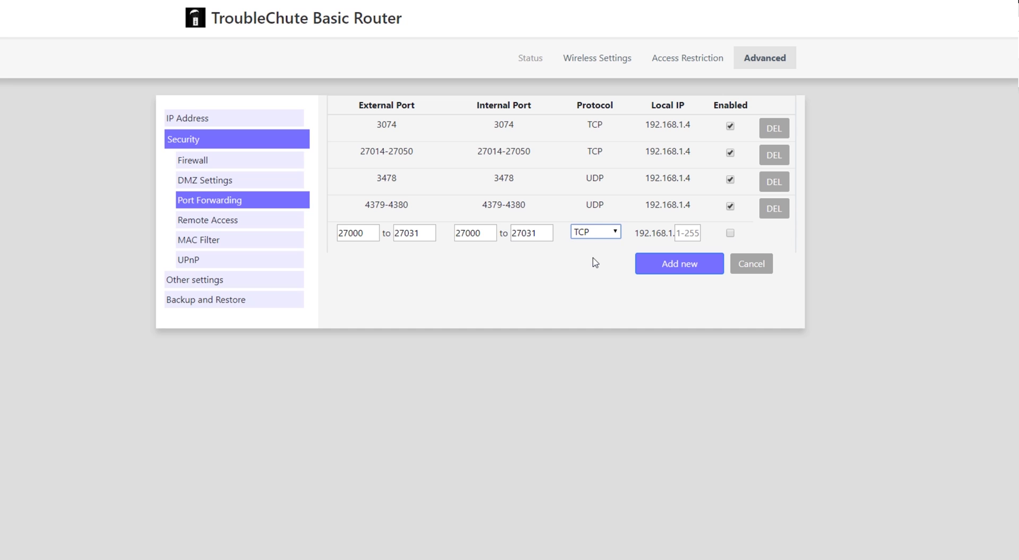
click(691, 233)
text(4)
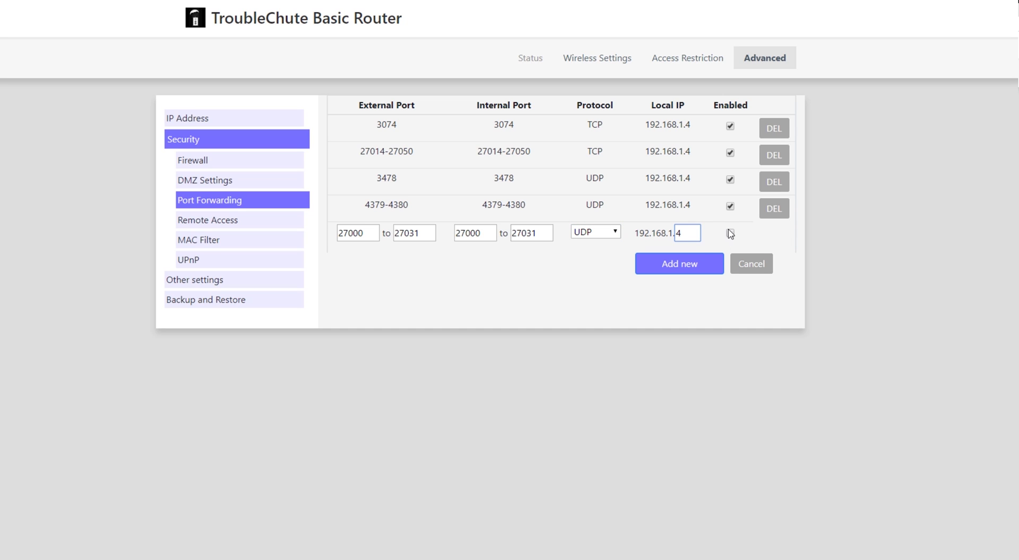
click(730, 233)
drag(637, 232, 695, 234)
click(695, 233)
click(705, 267)
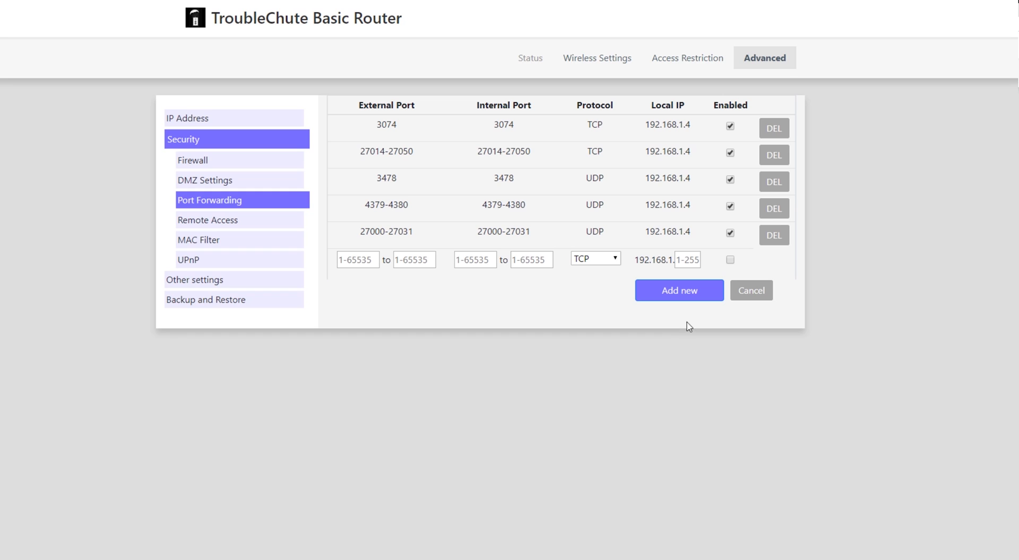
Fill every port field of the next entry with 27036
click(364, 257)
text(27036)
key(ctrl+a)
key(ctrl+c)
key(Tab)
key(ctrl+v)
key(Tab)
key(ctrl+v)
key(Tab)
key(ctrl+v)
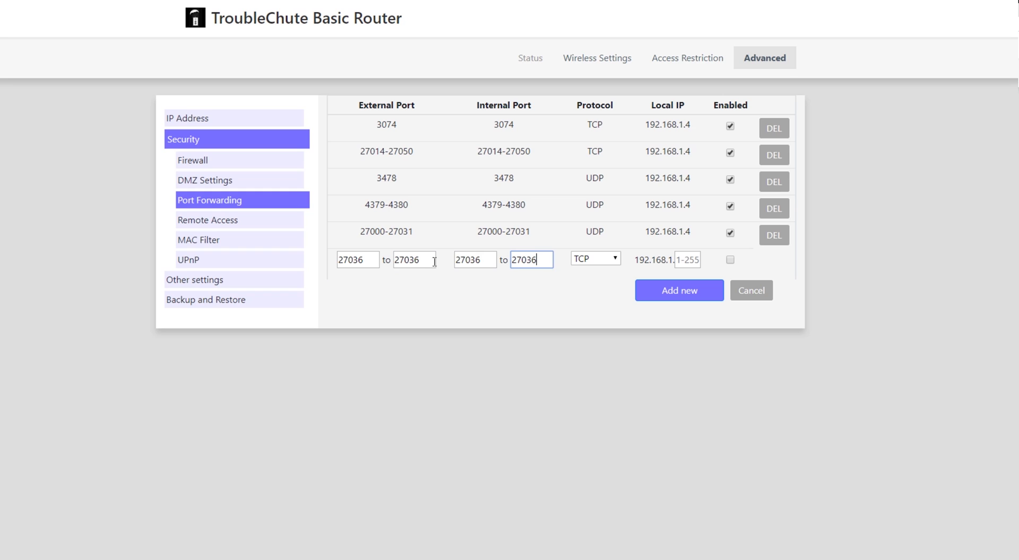
Set the 27036 entry to UDP for 192.168.1.4, enable it, and add it
click(608, 260)
click(609, 285)
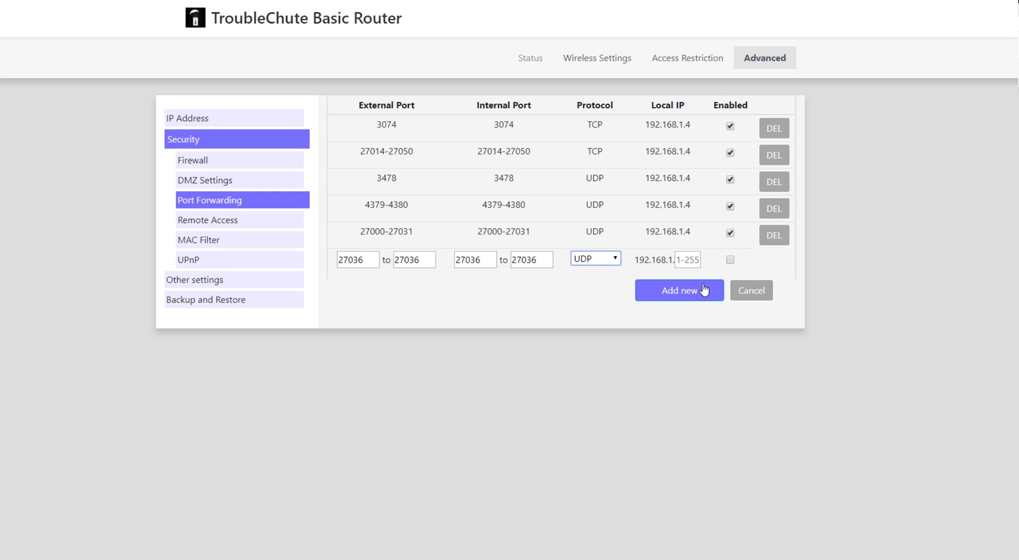
click(686, 261)
text(4)
click(731, 261)
click(714, 290)
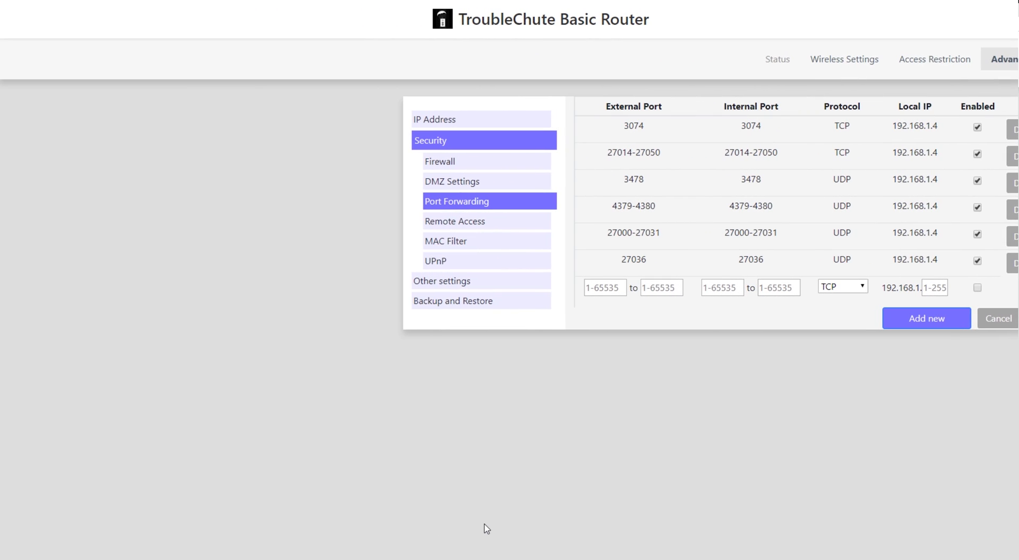
Search for 'firewall', open its Advanced settings, and show the Inbound Rules list
key(super)
text(firewall)
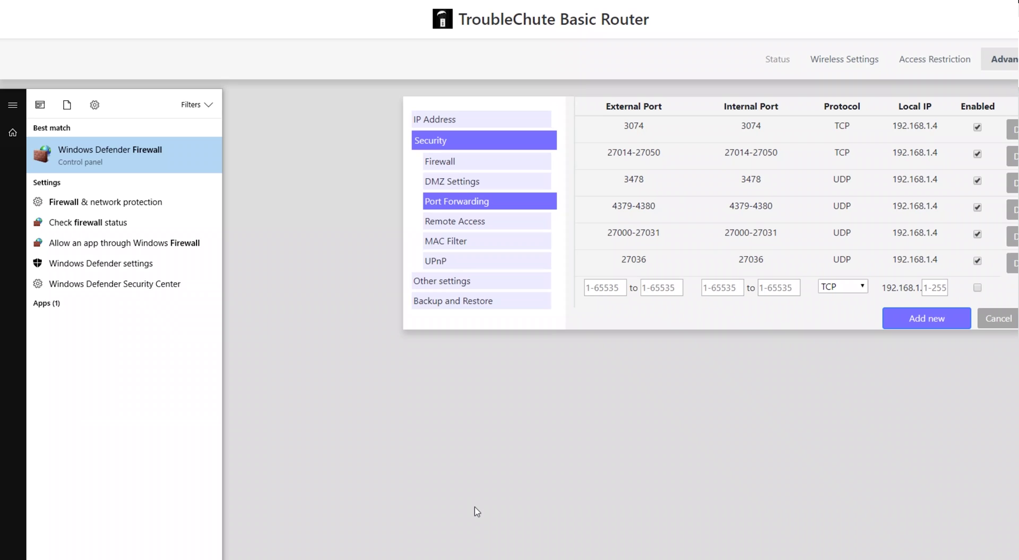
click(161, 162)
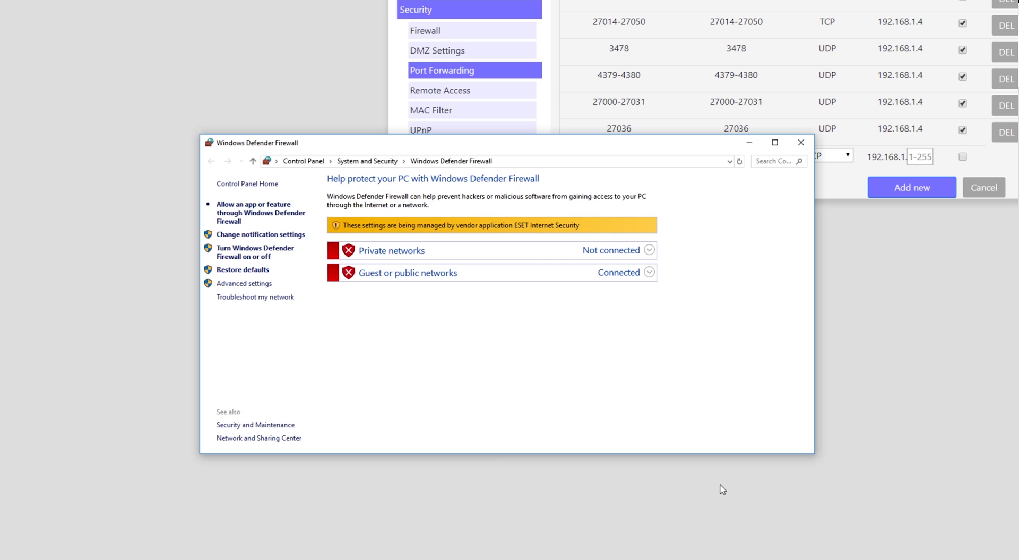
click(256, 284)
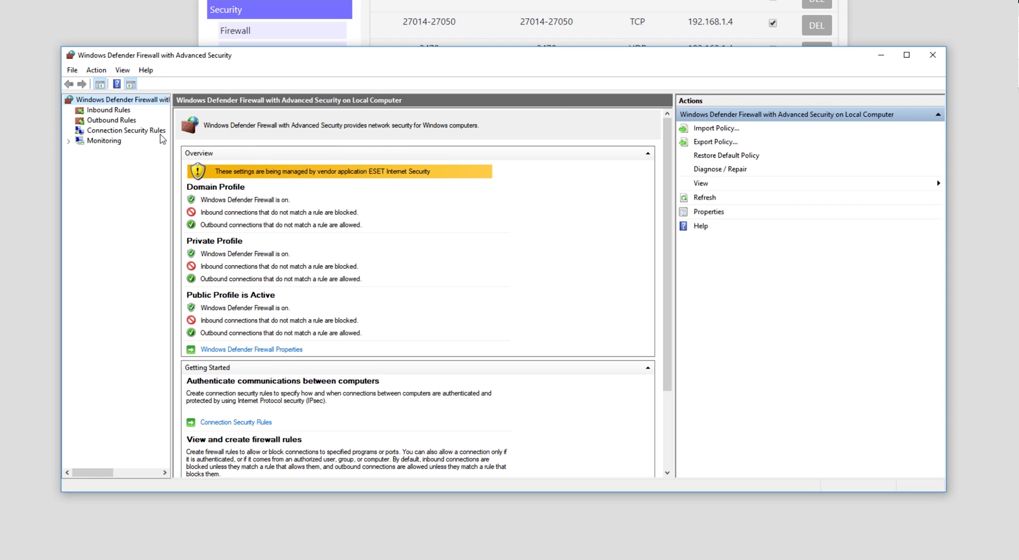
click(121, 113)
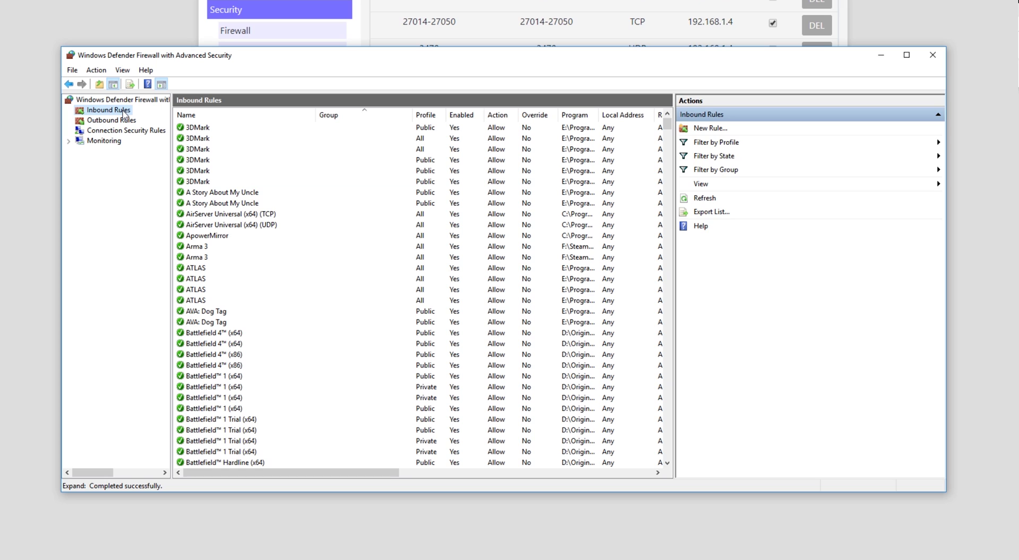
click(709, 129)
click(162, 154)
click(351, 340)
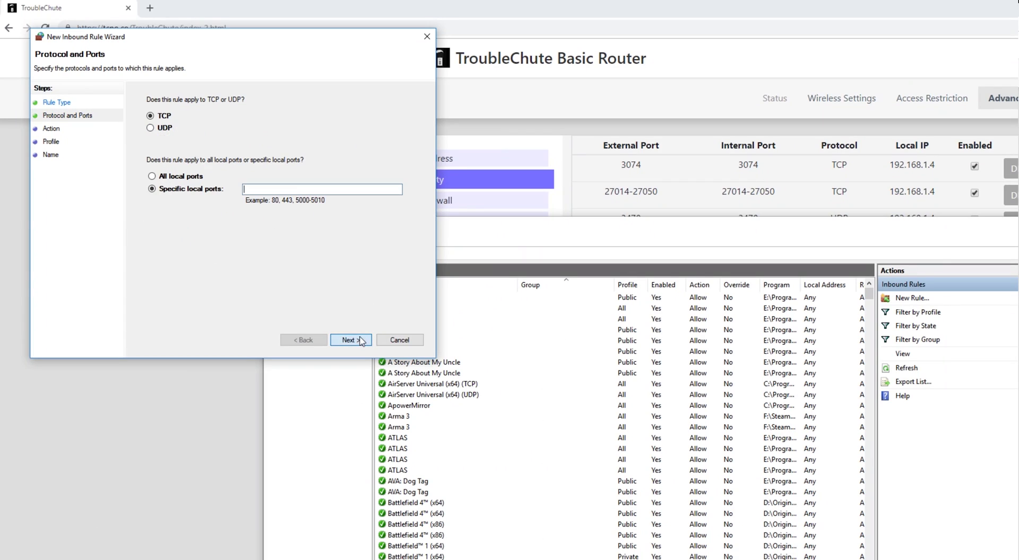
key(alt+Tab)
drag(785, 261, 522, 75)
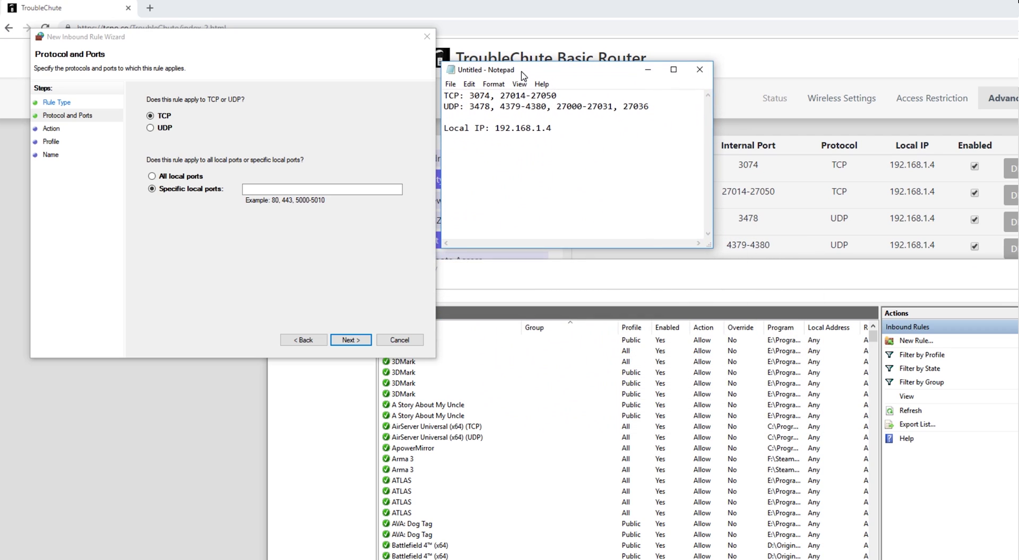
drag(469, 96, 585, 96)
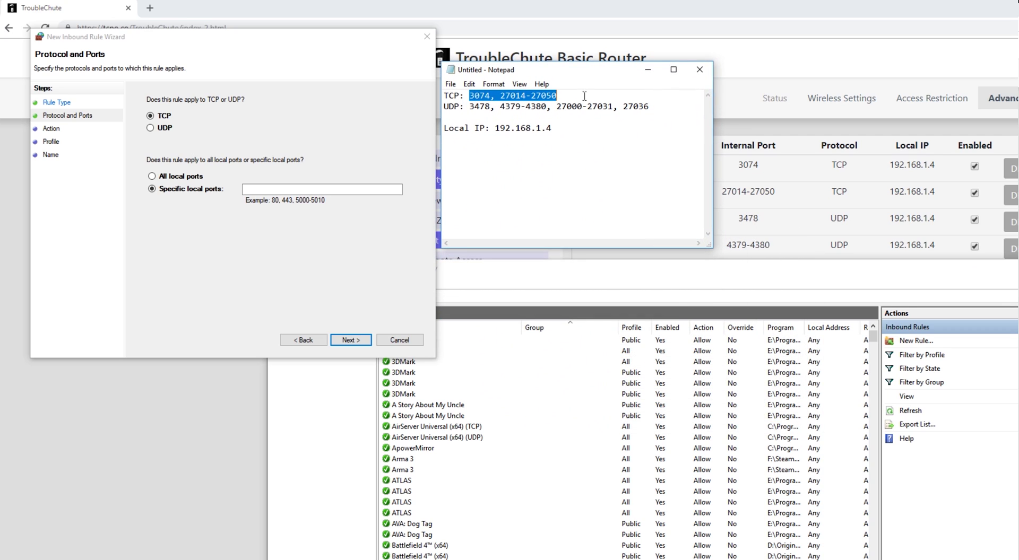
click(152, 118)
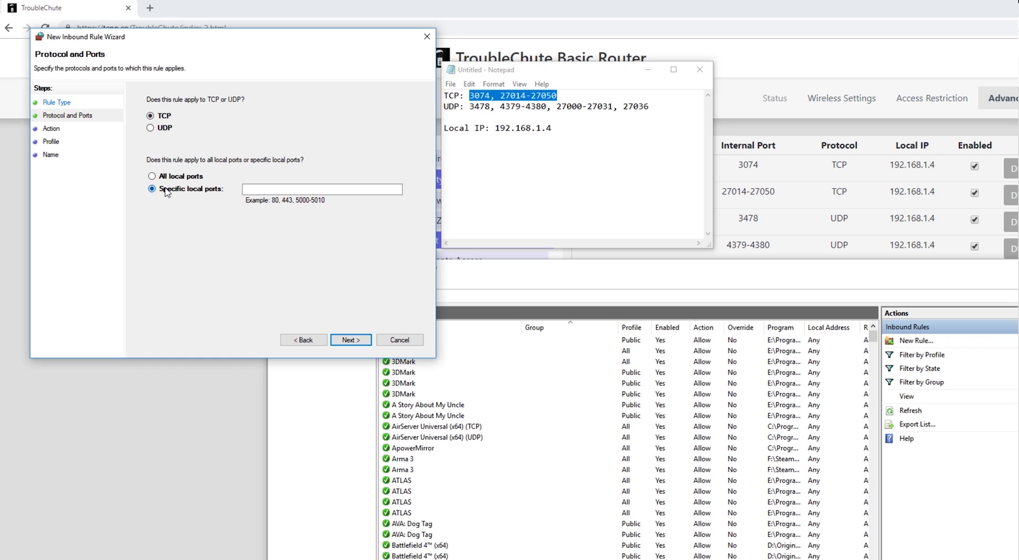
click(256, 189)
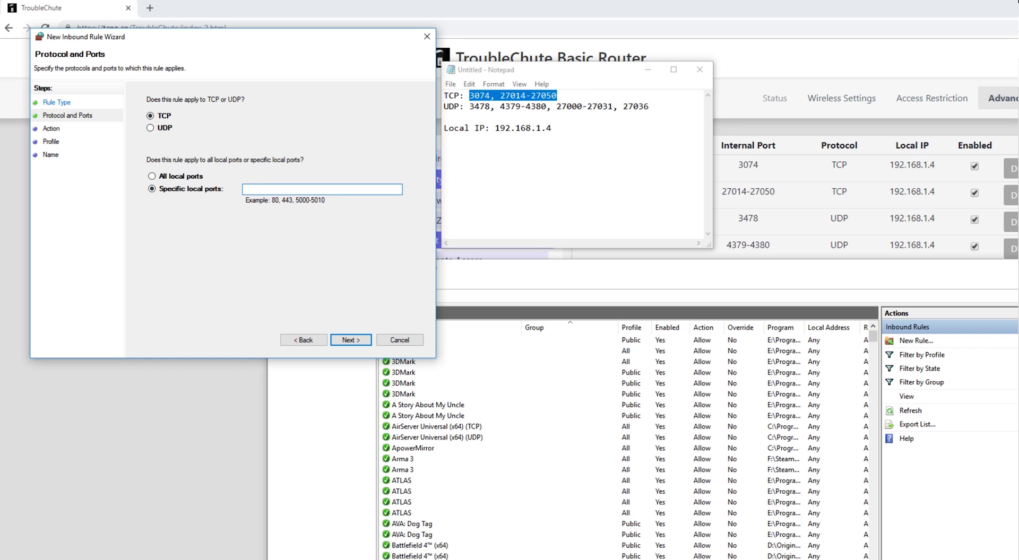
text(3074, 27014-27050)
Allow the connection on all profiles and name the rule 'Black Ops 4 NAT'
click(354, 341)
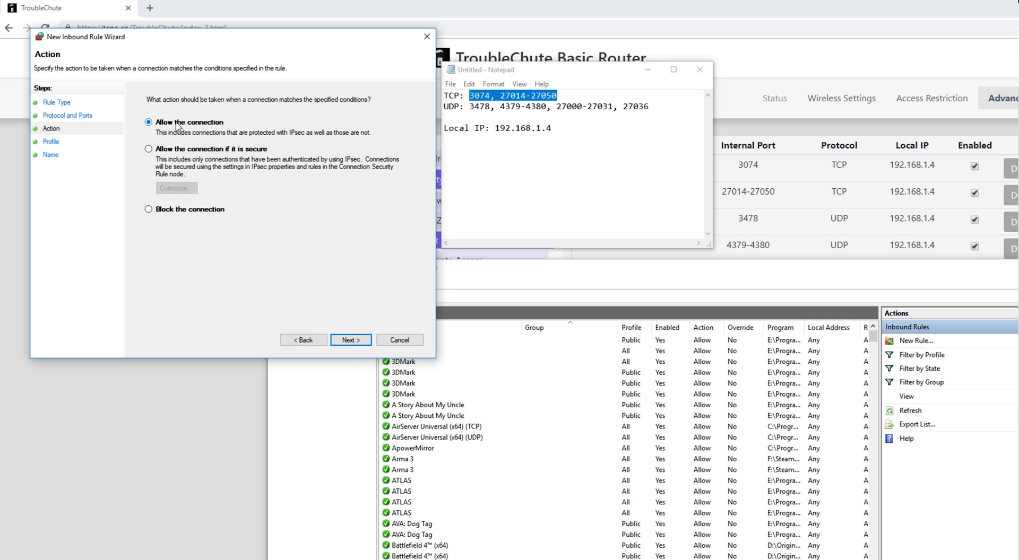
click(359, 340)
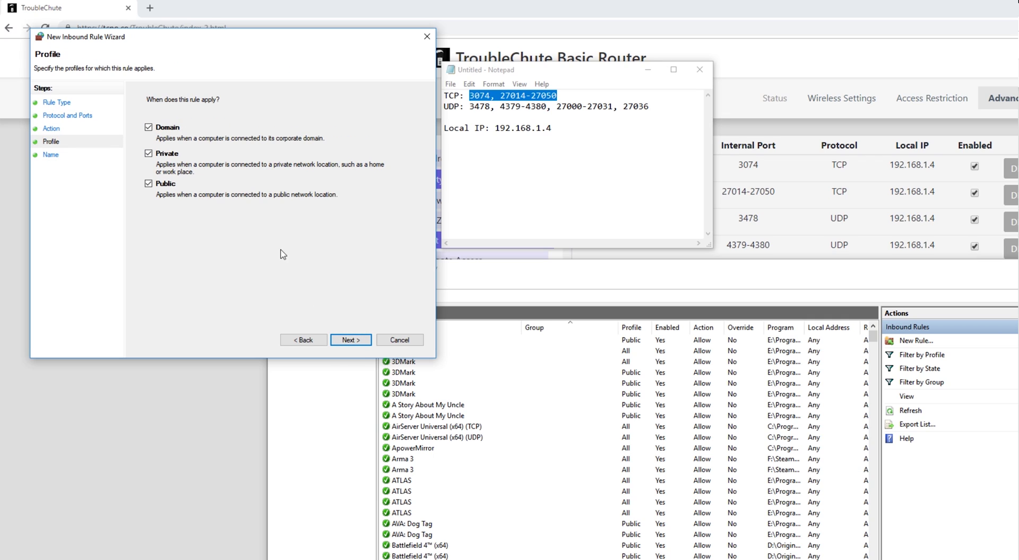
click(350, 341)
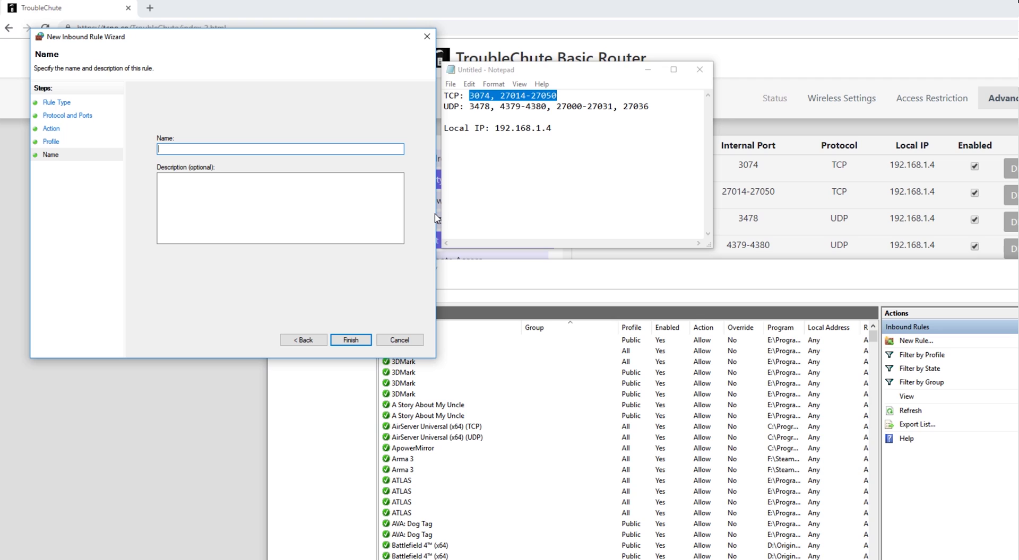
text(Black Ops 4 NAT)
click(369, 339)
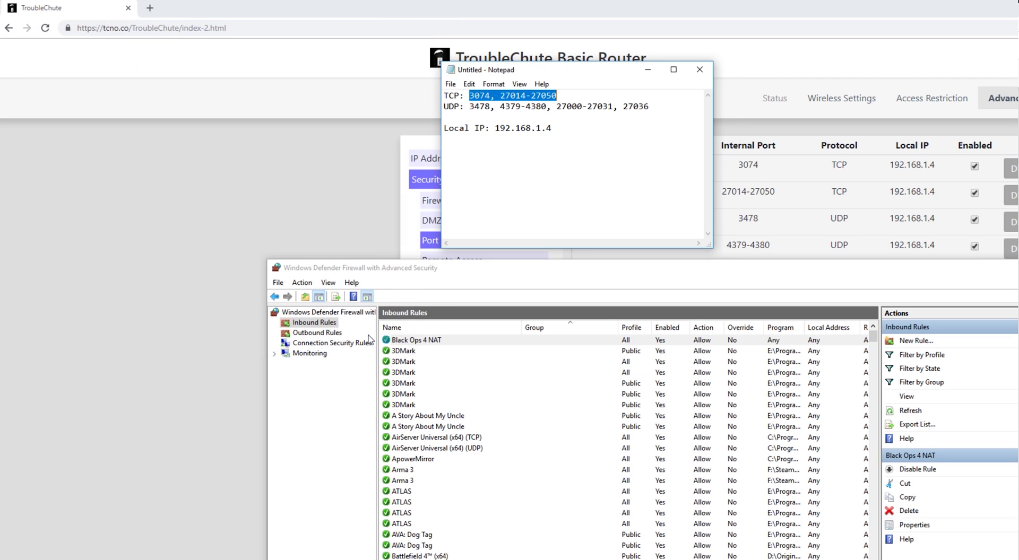
click(424, 341)
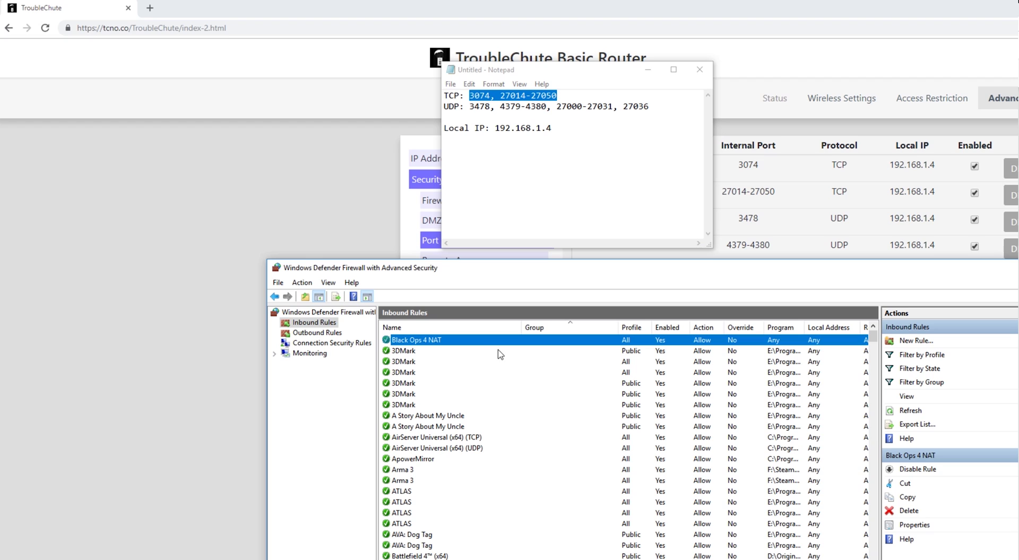
click(308, 332)
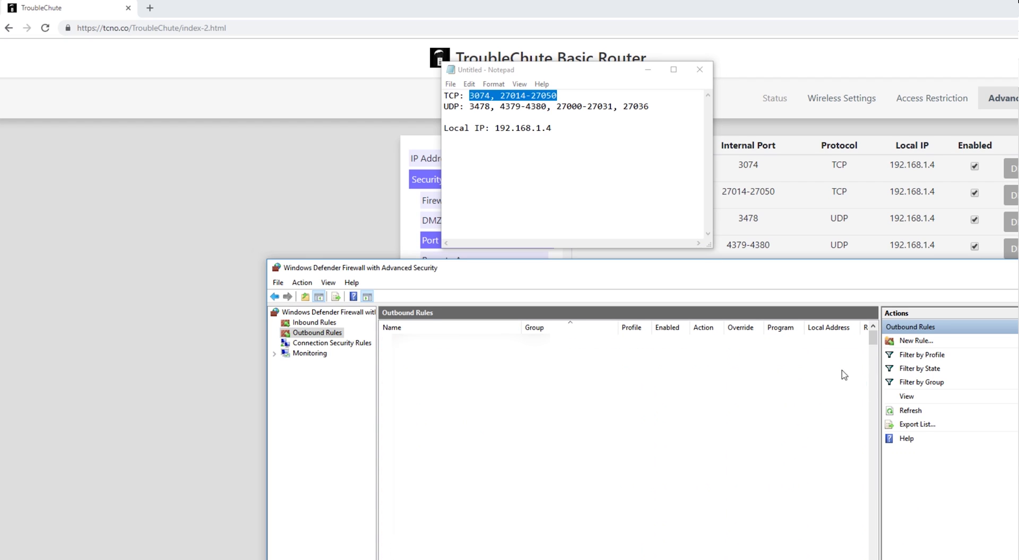
click(894, 344)
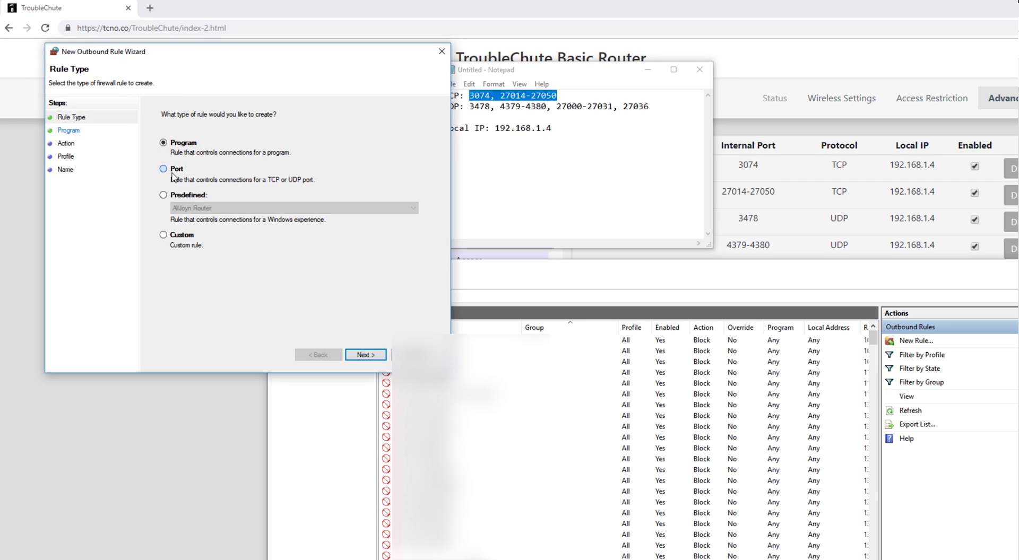
click(173, 169)
click(365, 355)
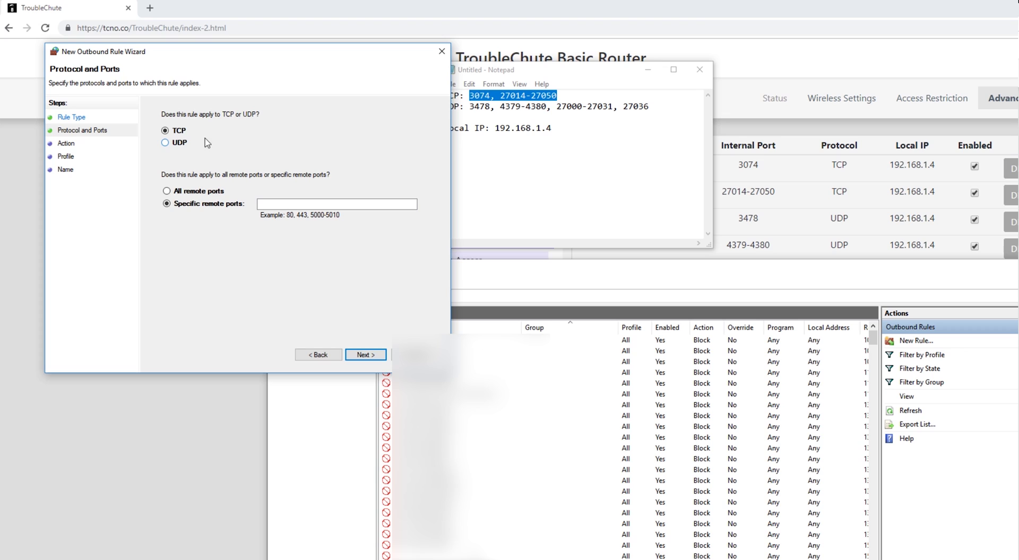
drag(521, 72, 539, 71)
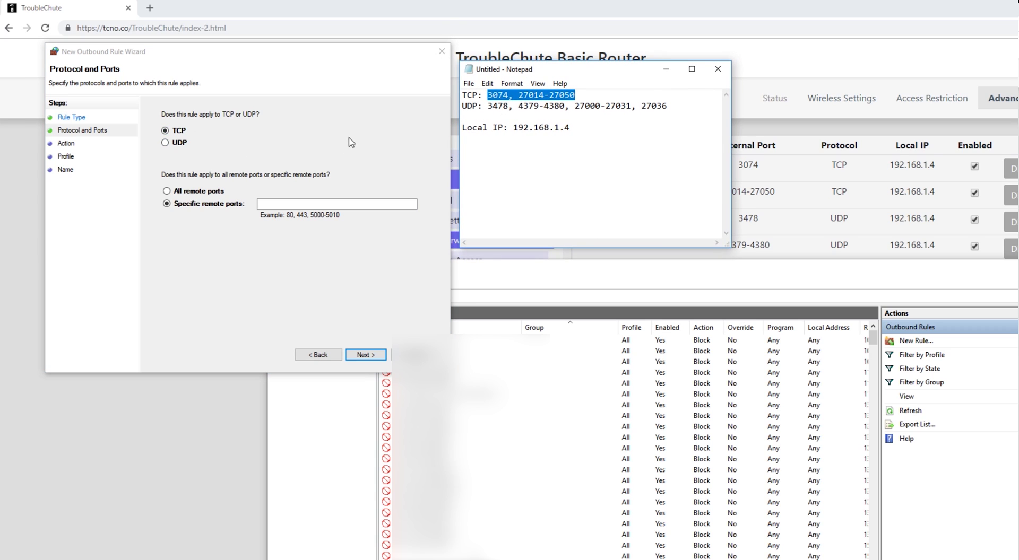
click(186, 212)
click(294, 201)
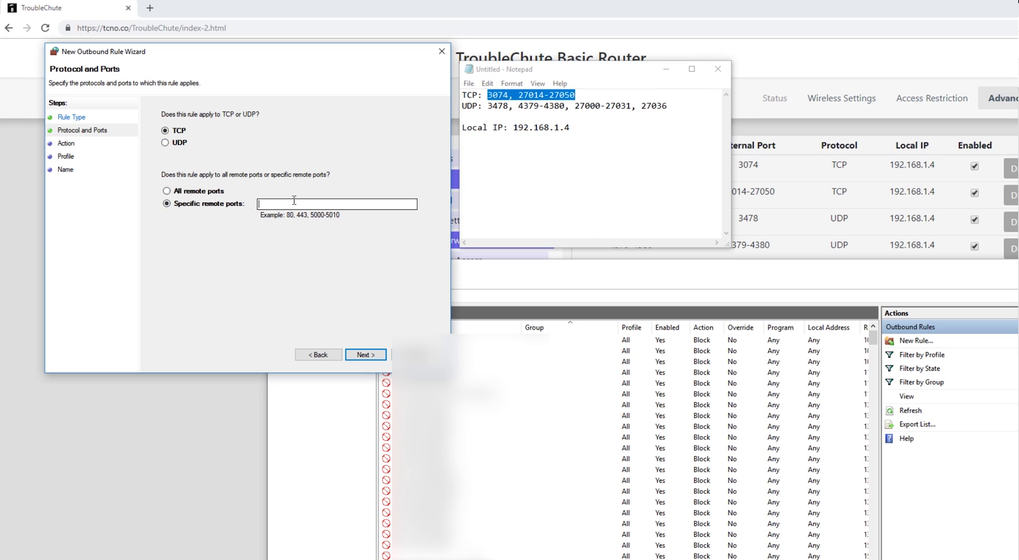
text(3074,)
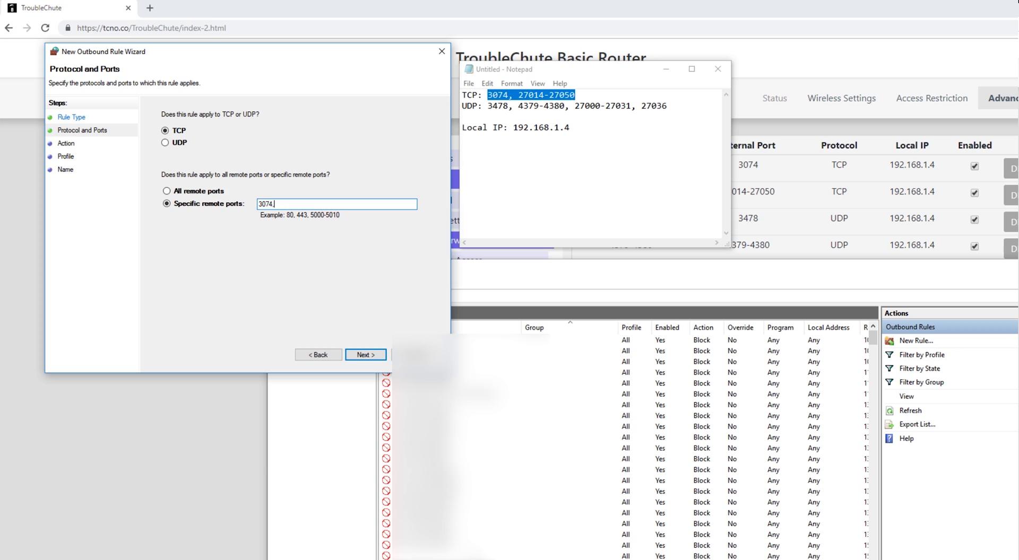
text( 27014-27050)
Allow the connection on all profiles and name it 'Black Ops 4 NAT'
key(Return)
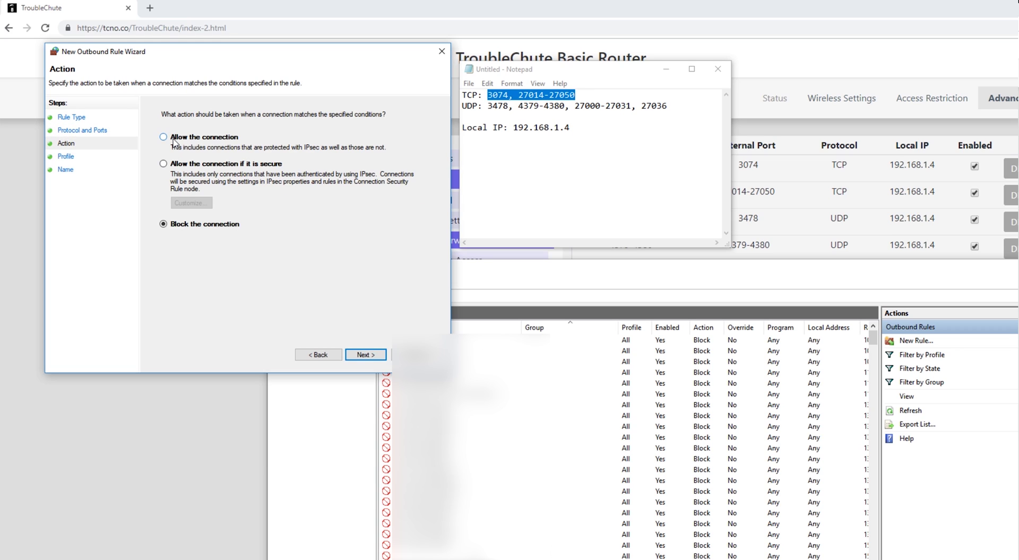
click(360, 354)
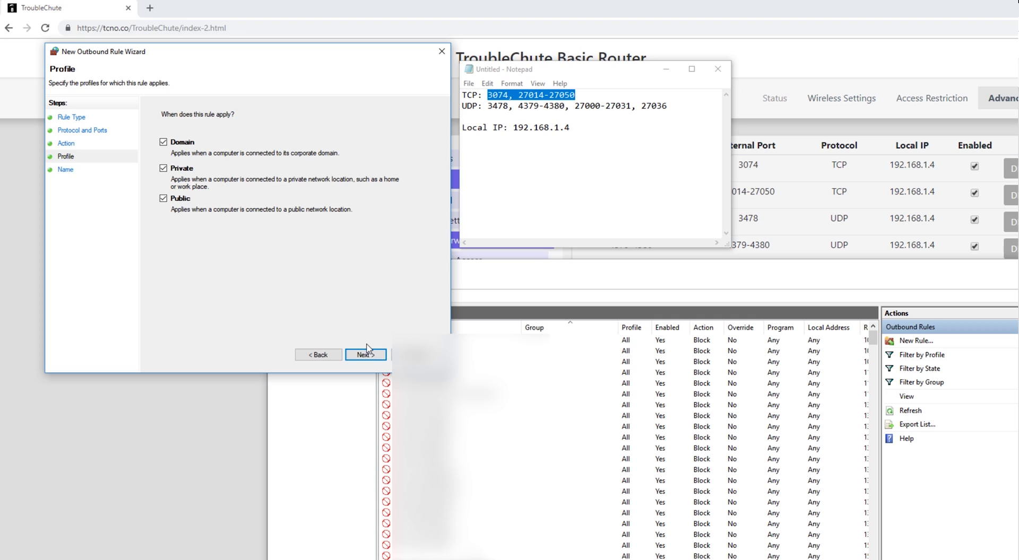
click(361, 353)
text(Blac)
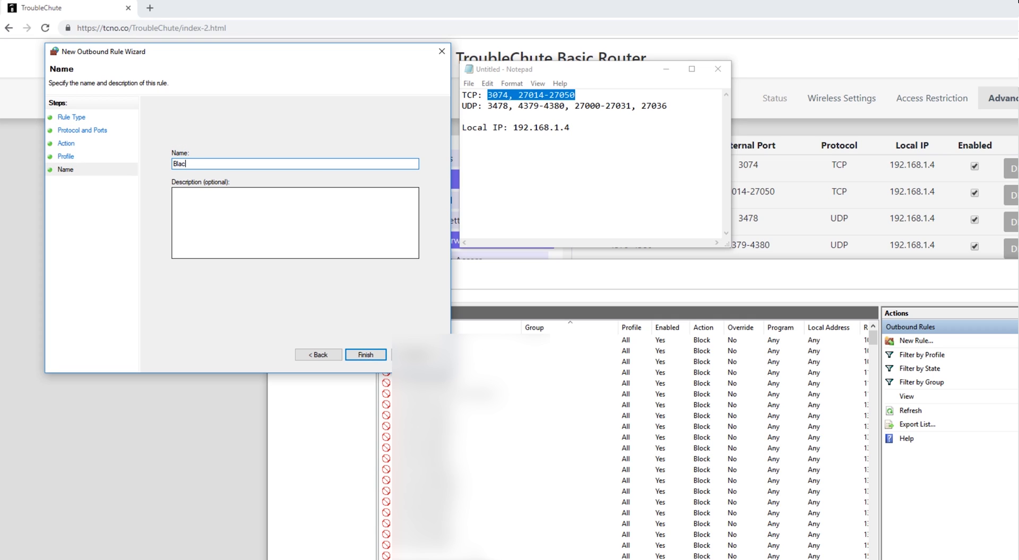
text(k Ops 4 NAT)
Finish the outbound TCP rule and start a new port-based inbound rule
click(365, 354)
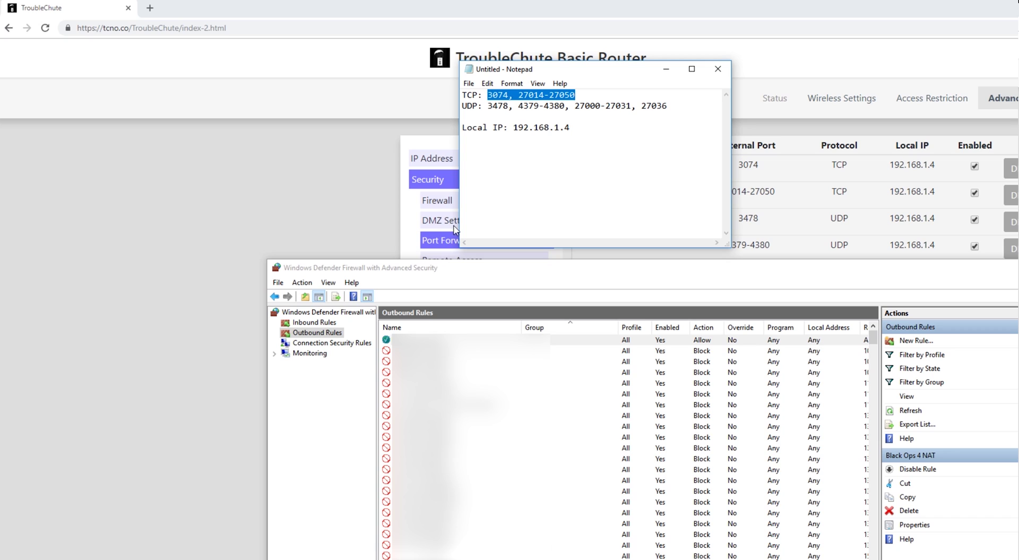
click(589, 97)
drag(589, 97, 413, 76)
click(337, 323)
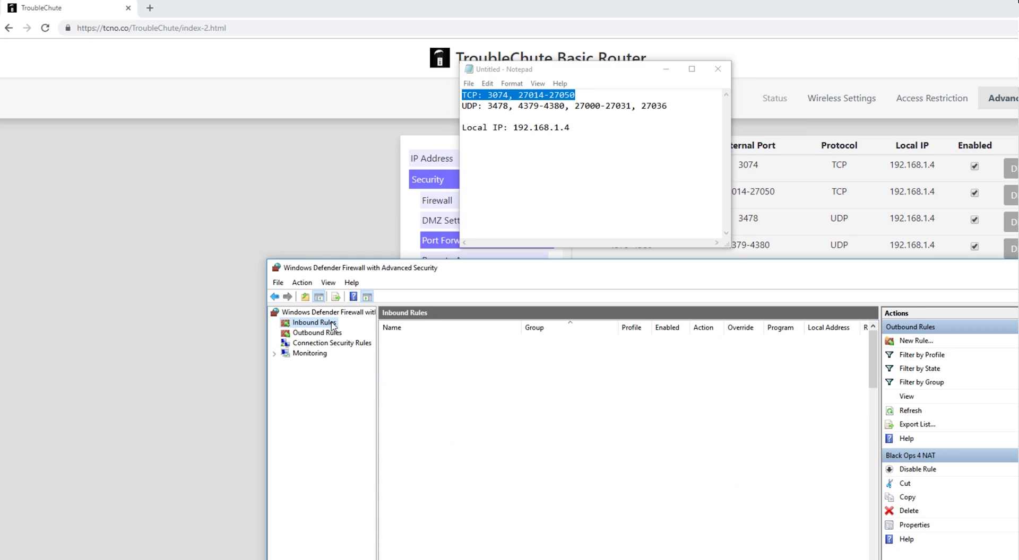
click(916, 341)
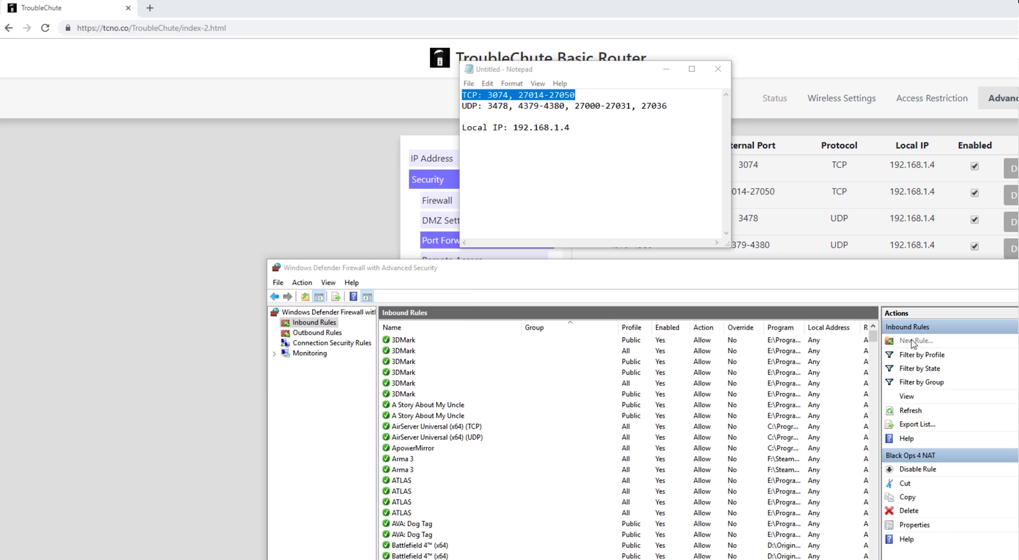
click(221, 187)
click(379, 370)
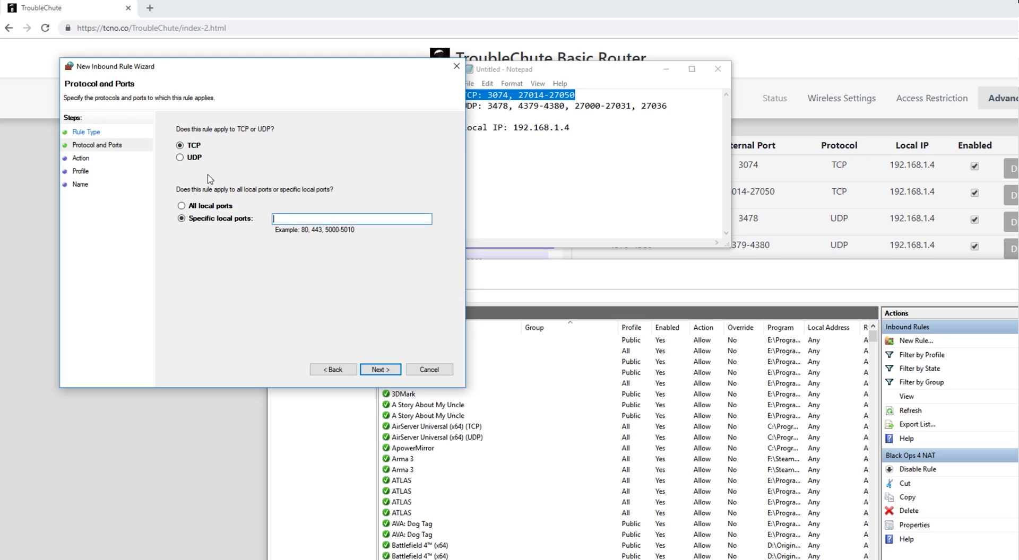
click(194, 158)
click(297, 219)
text(3478, 437)
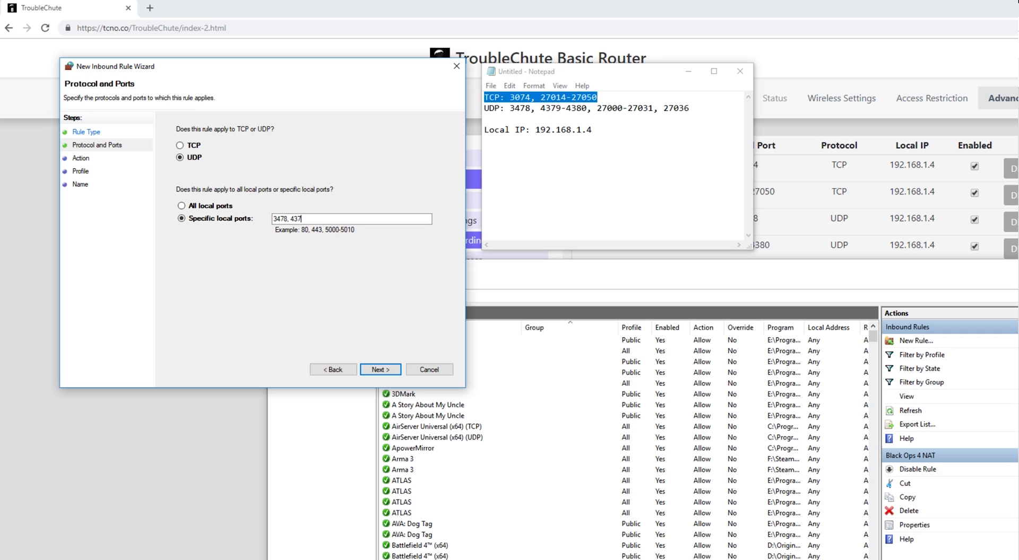
text(9-4380, 27000-27031, 27036)
key(ctrl+a)
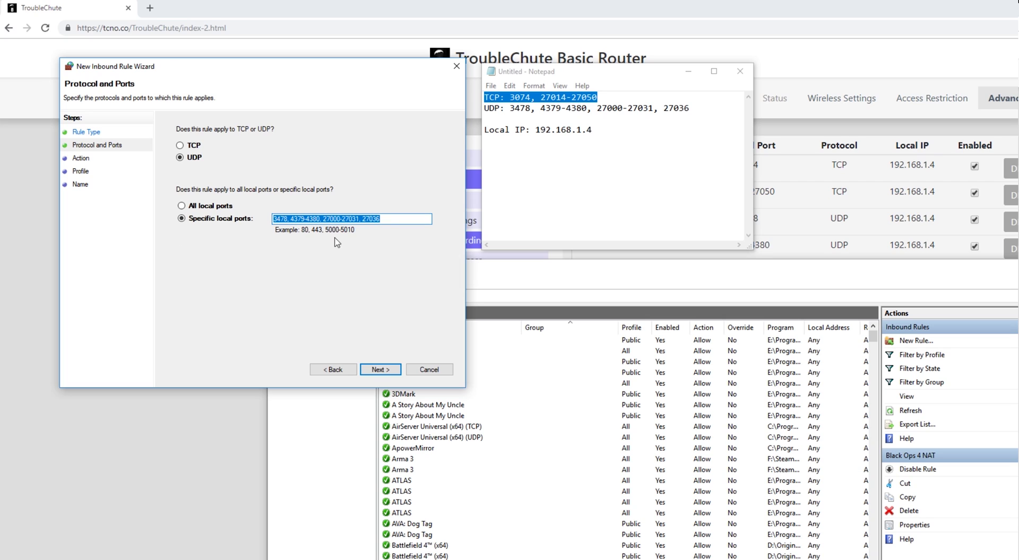
right_click(323, 218)
click(347, 254)
Allow the connection on all profiles and name it 'Black Ops 4 NAT UDP'
click(389, 373)
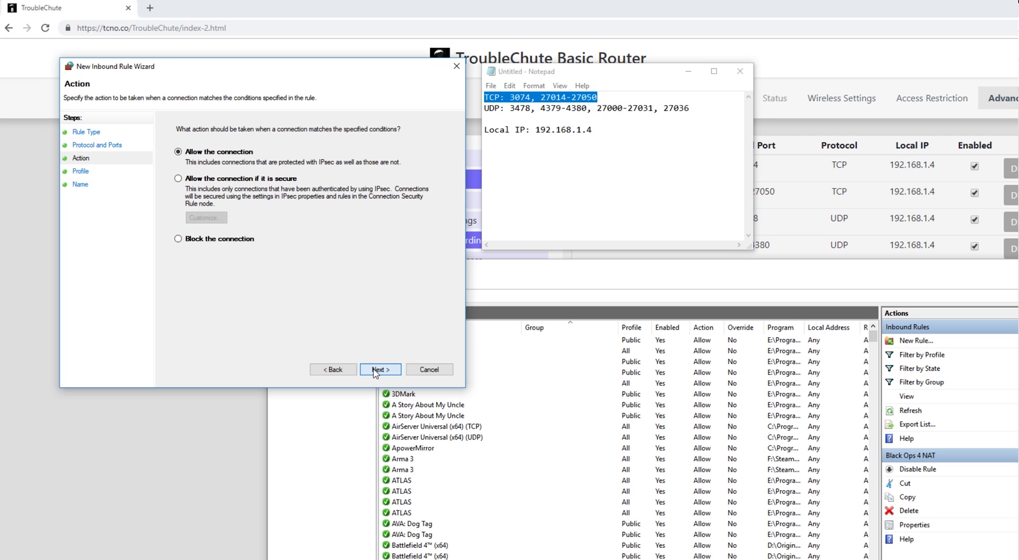
click(389, 371)
click(377, 372)
text(Bla)
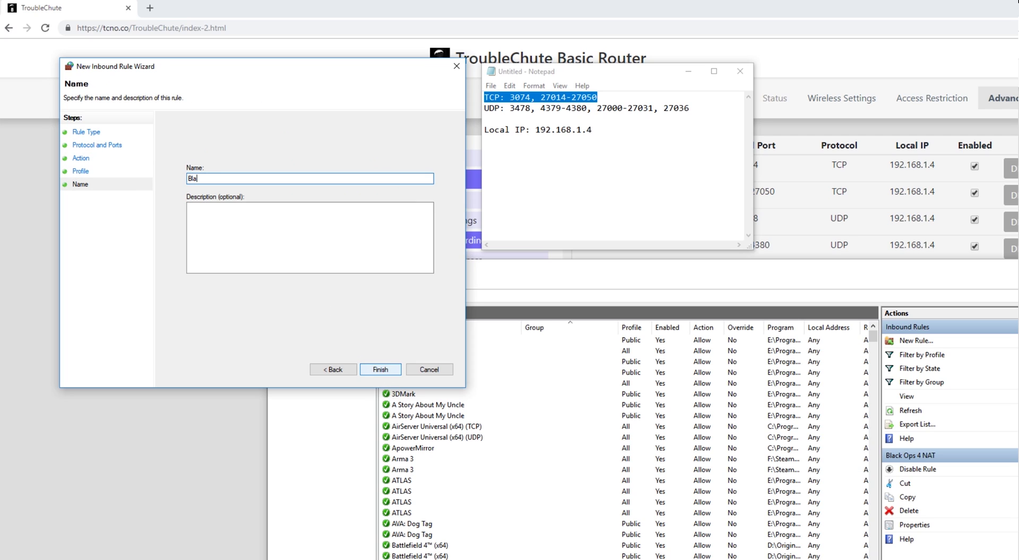
text(ck Ops 4 NAT UDP)
Finish the inbound UDP rule and start an outbound UDP port rule with the pasted ports
click(380, 370)
click(317, 332)
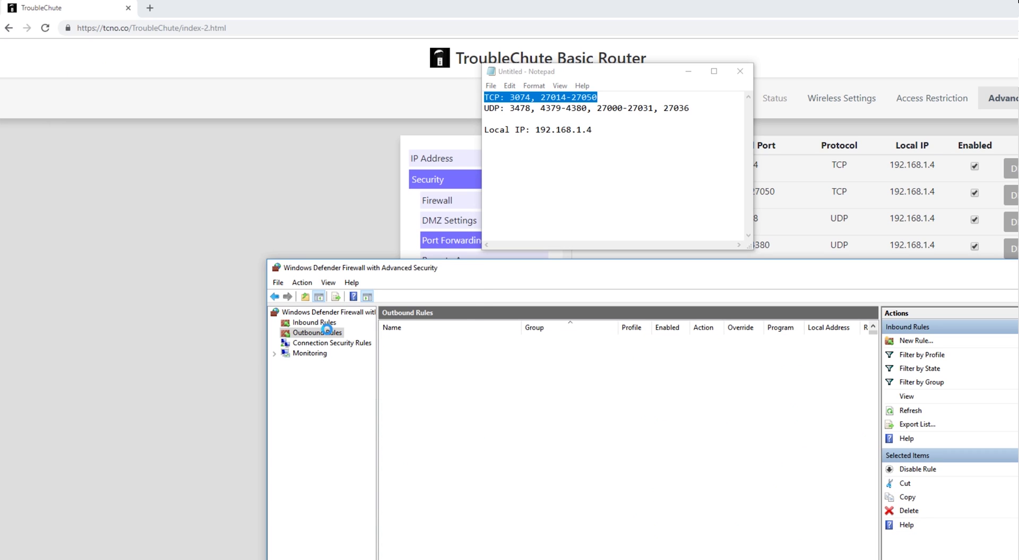
click(912, 342)
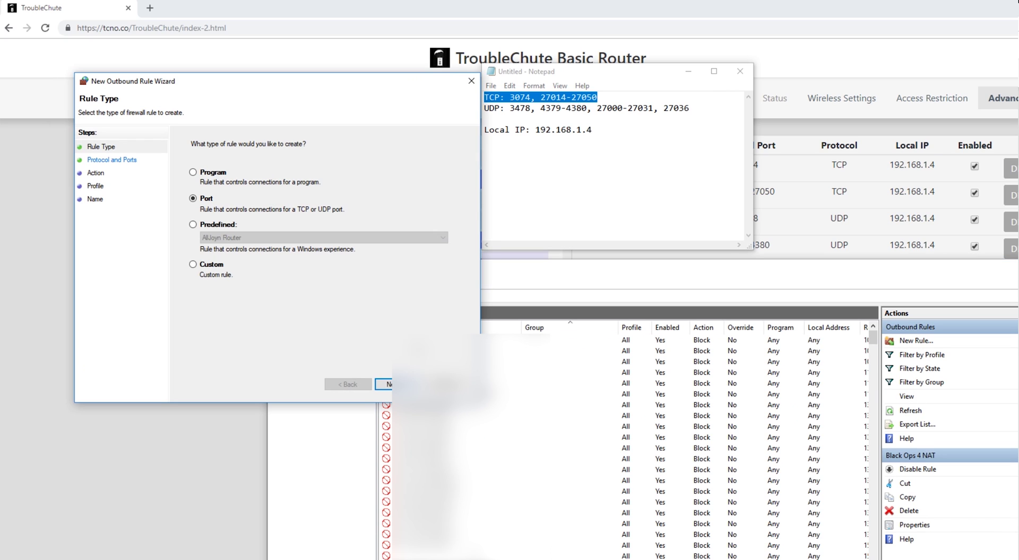
click(382, 384)
click(217, 175)
click(319, 234)
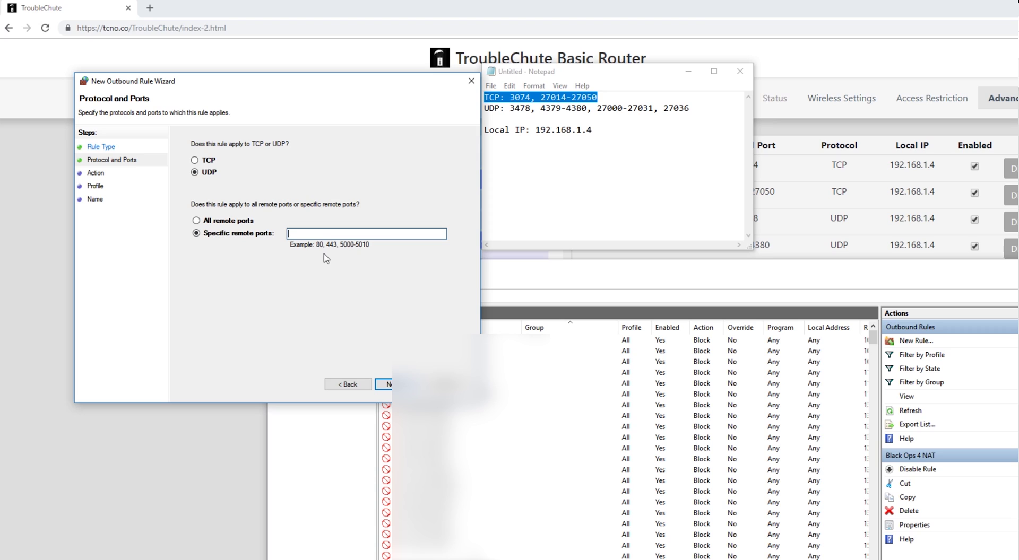
key(ctrl+v)
Allow the connection on all profiles and finish it as 'Black Ops 4 NAT UDP'
click(382, 384)
click(228, 168)
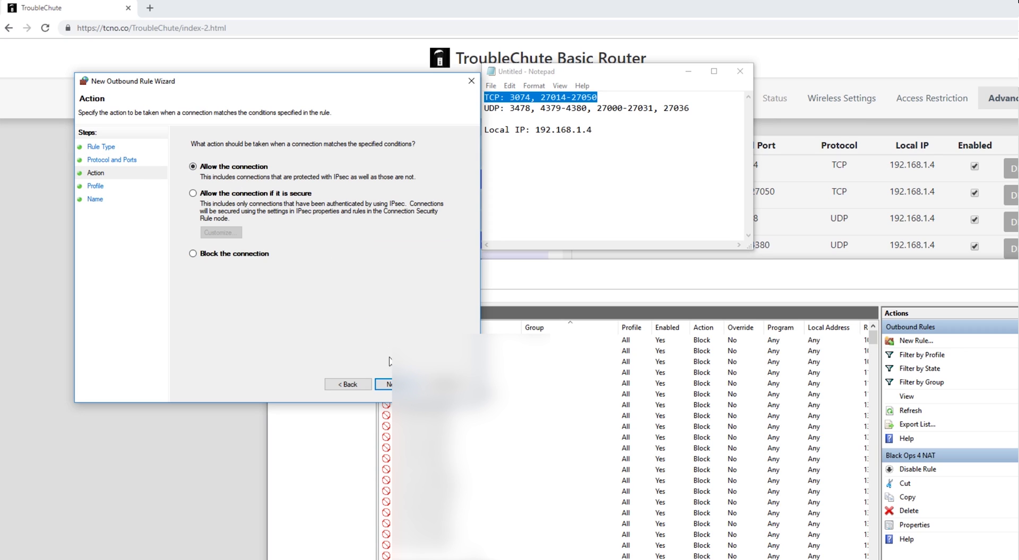
click(383, 384)
click(383, 384)
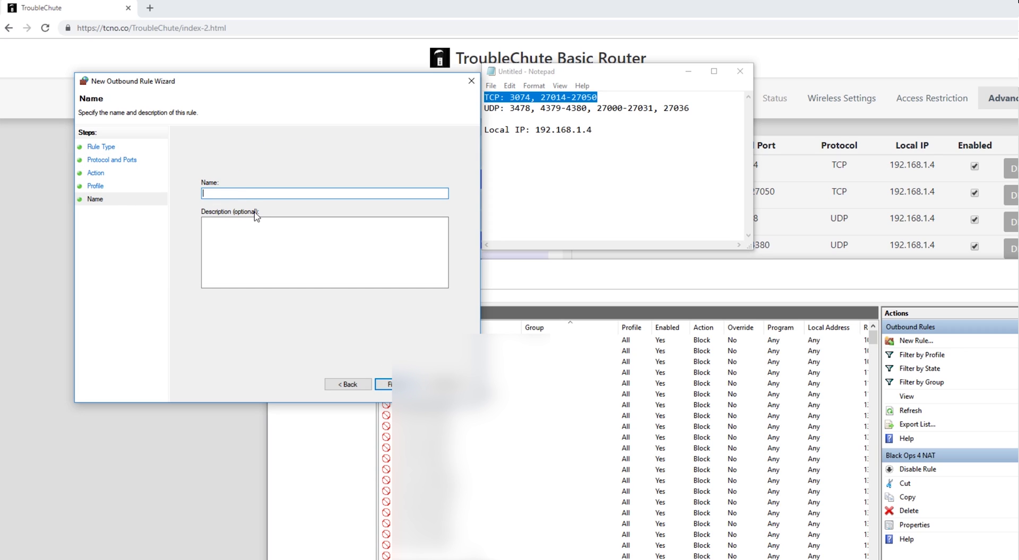
text(Black Ops 4 NAT UDP)
click(383, 384)
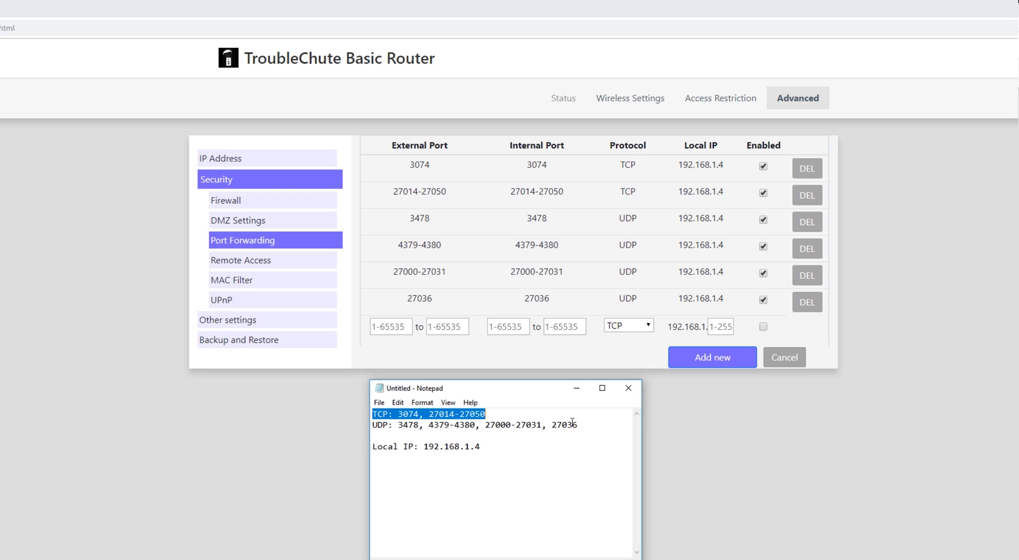
drag(424, 446, 514, 459)
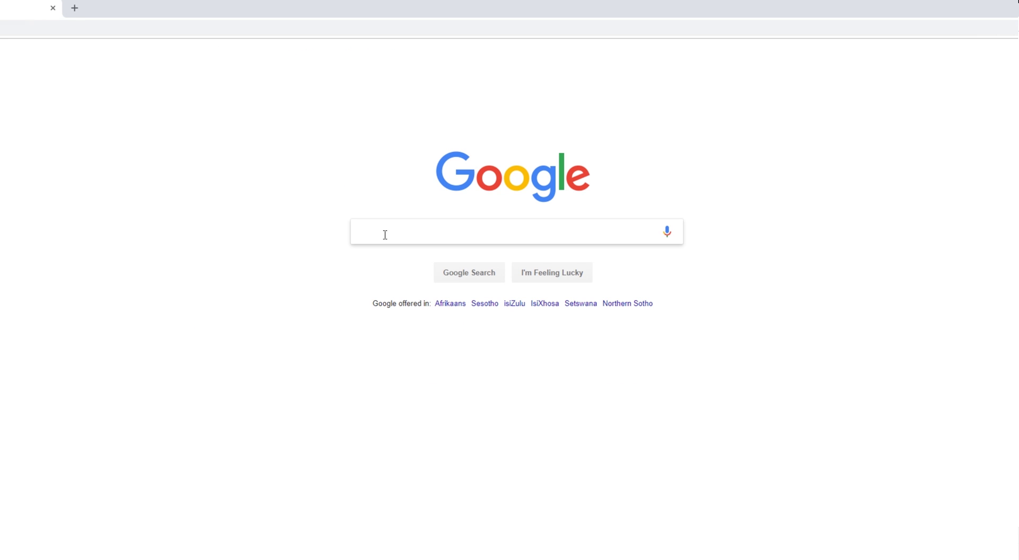
Search Google for 'what is my ip' and select the public IP shown
text(what i)
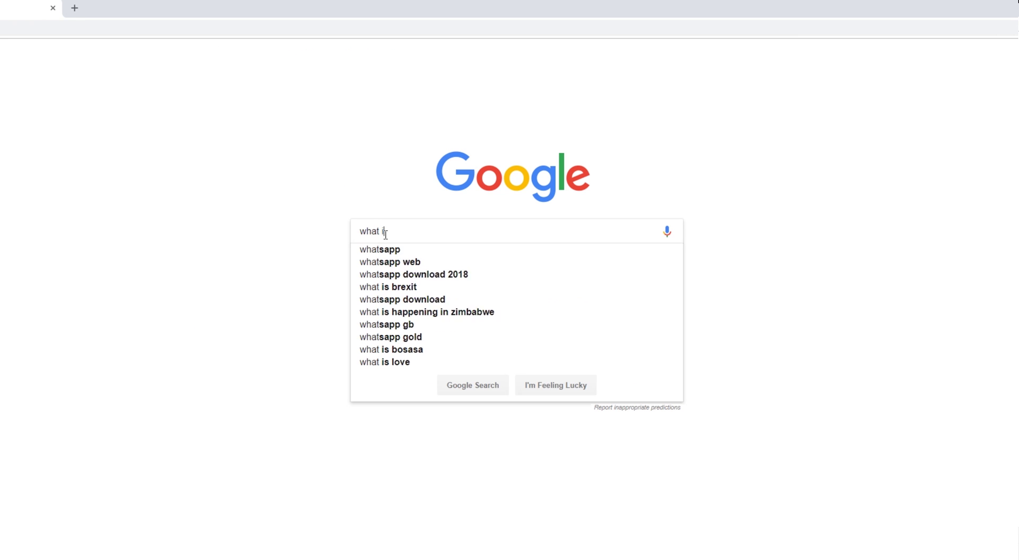
text(s my ip)
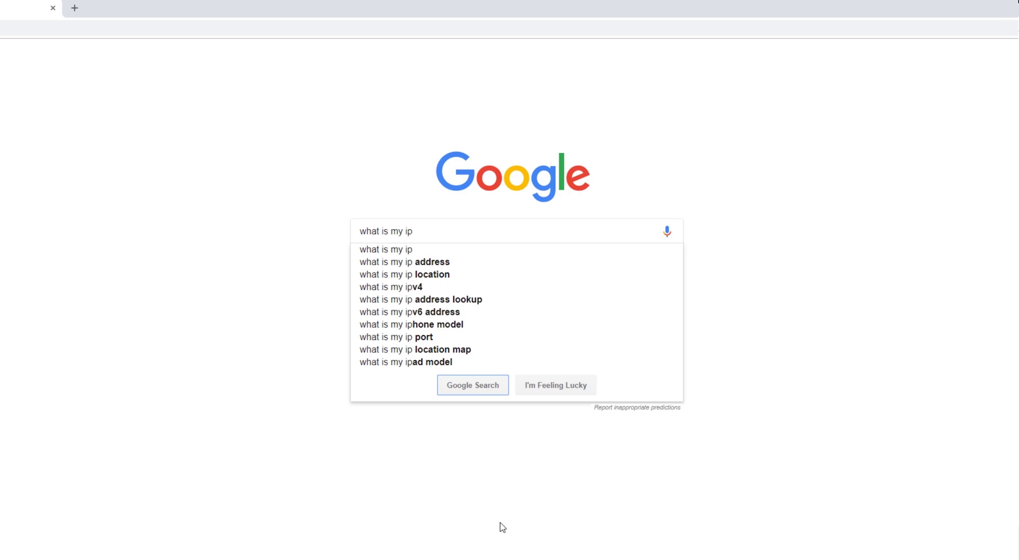
key(Return)
drag(94, 157, 205, 161)
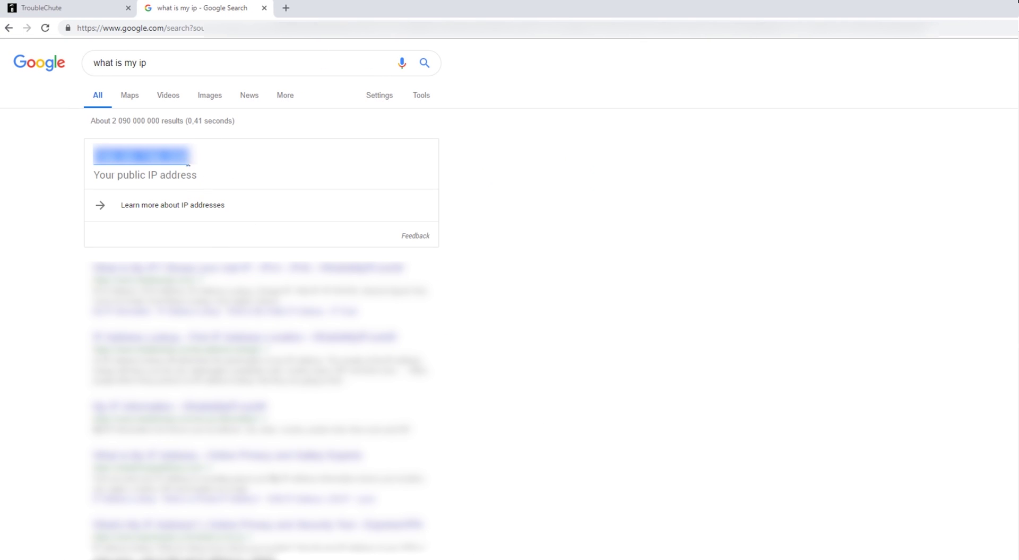